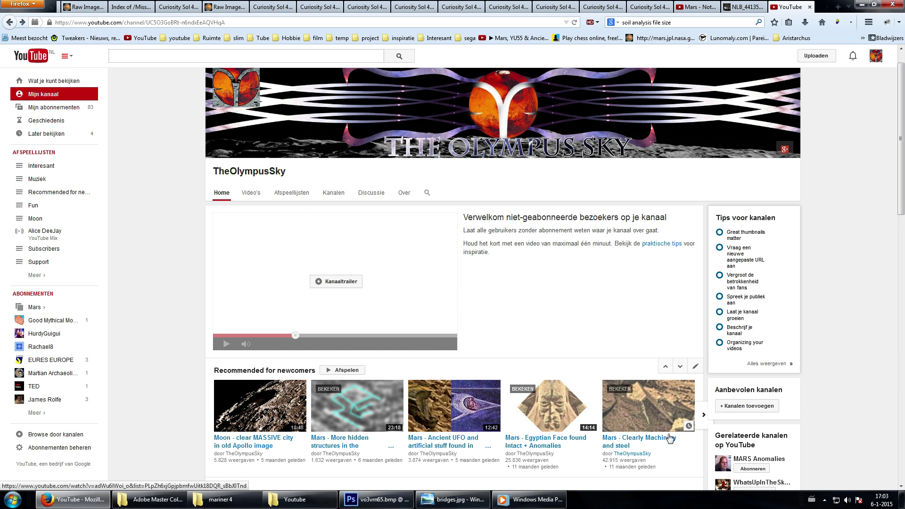
Bring up the YouTube video 'Mars - Not a single rock found CRAZY anomalies'.
{"action": "left_click", "coordinate": [823, 502]}
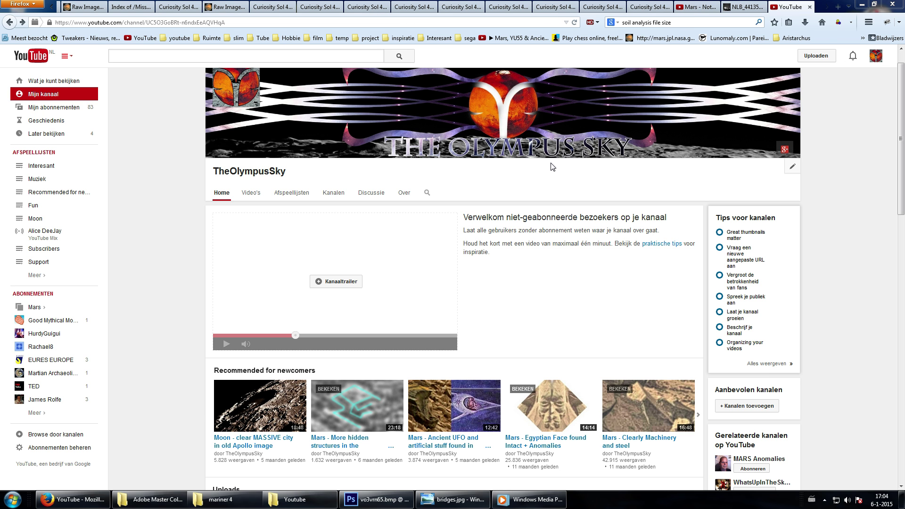
{"action": "mouse_move", "coordinate": [456, 283]}
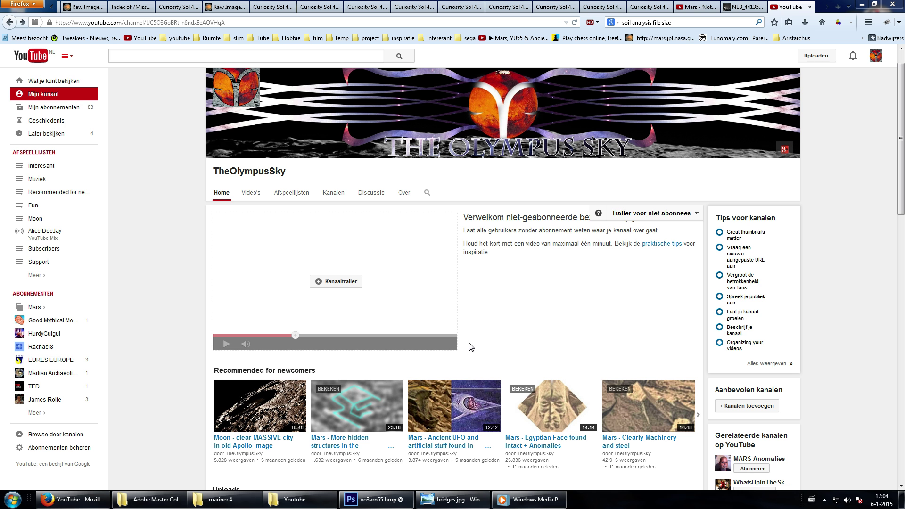
Revisit the anomalies video tab, then close it to reveal the Curiosity Navcam image.
{"action": "left_click", "coordinate": [691, 6]}
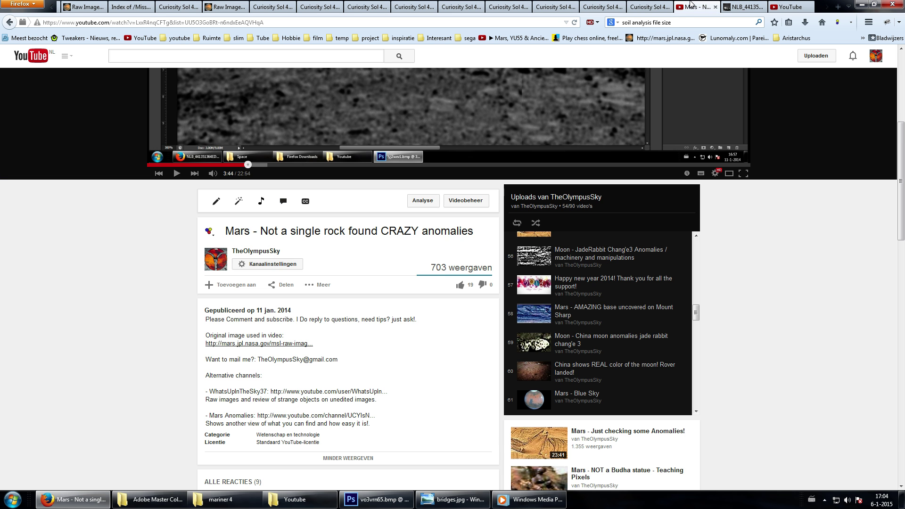
{"action": "scroll", "coordinate": [737, 314], "scroll_direction": "up", "scroll_amount": 2}
{"action": "scroll", "coordinate": [744, 309], "scroll_direction": "up", "scroll_amount": 3}
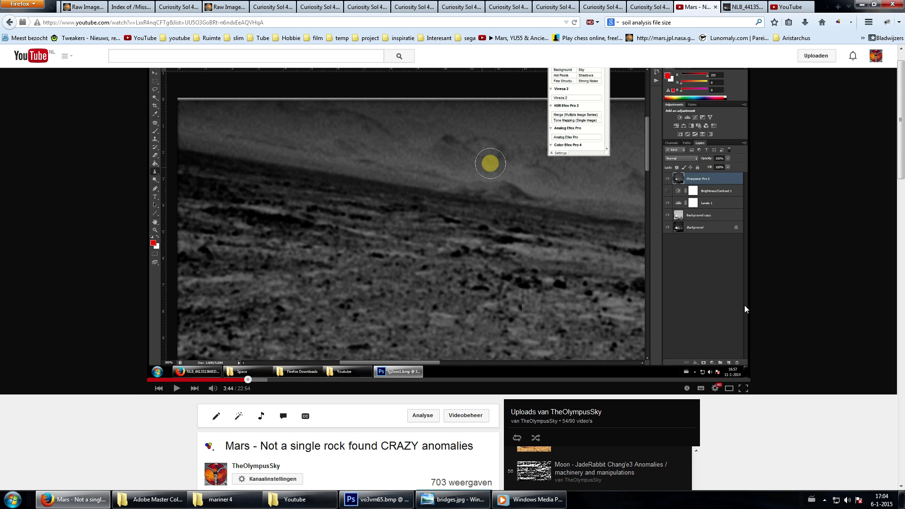
{"action": "scroll", "coordinate": [744, 309], "scroll_direction": "down", "scroll_amount": 2}
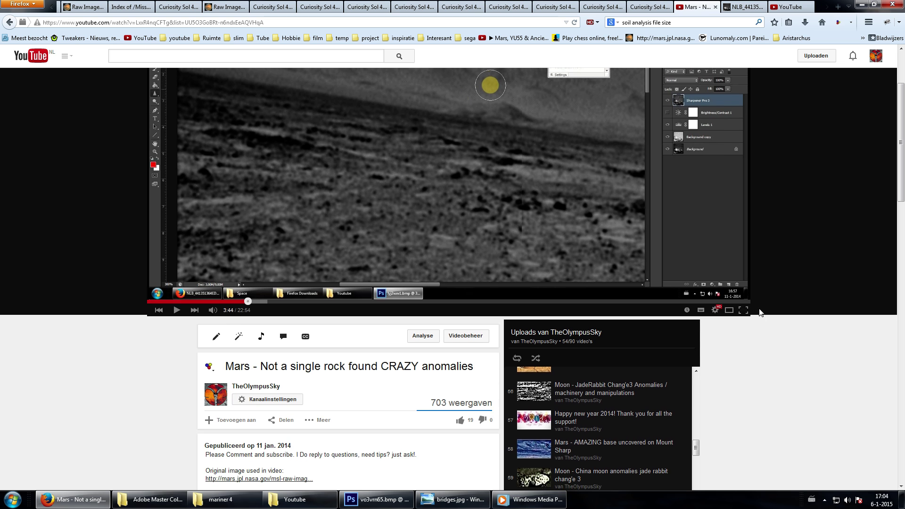
{"action": "scroll", "coordinate": [745, 309], "scroll_direction": "up", "scroll_amount": 2}
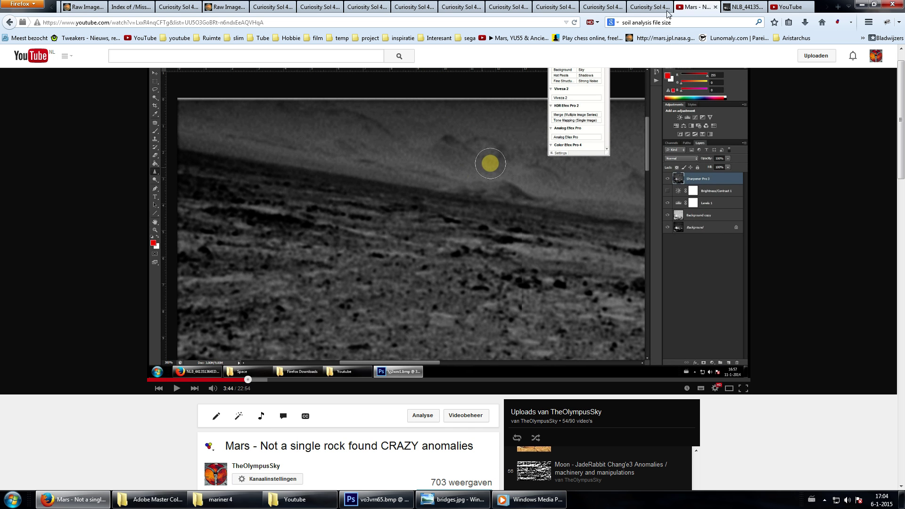
{"action": "left_click", "coordinate": [714, 7]}
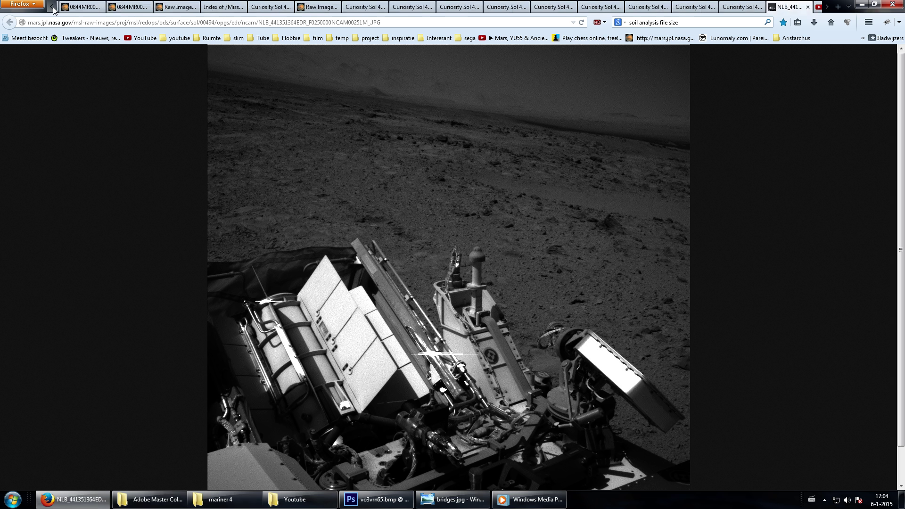
Scroll the tab strip back and show the 'Mars - More hidden structures' video.
{"action": "left_click", "coordinate": [54, 9]}
{"action": "left_click", "coordinate": [53, 8]}
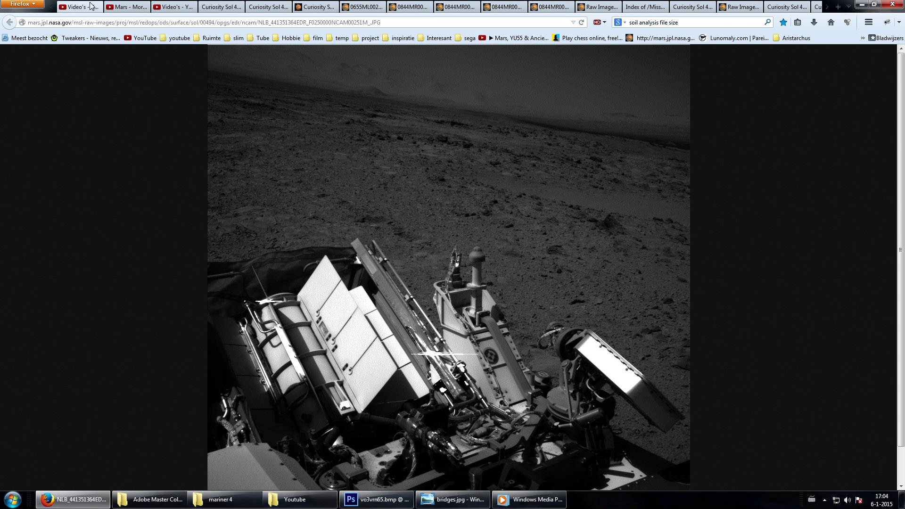
{"action": "left_click", "coordinate": [136, 7]}
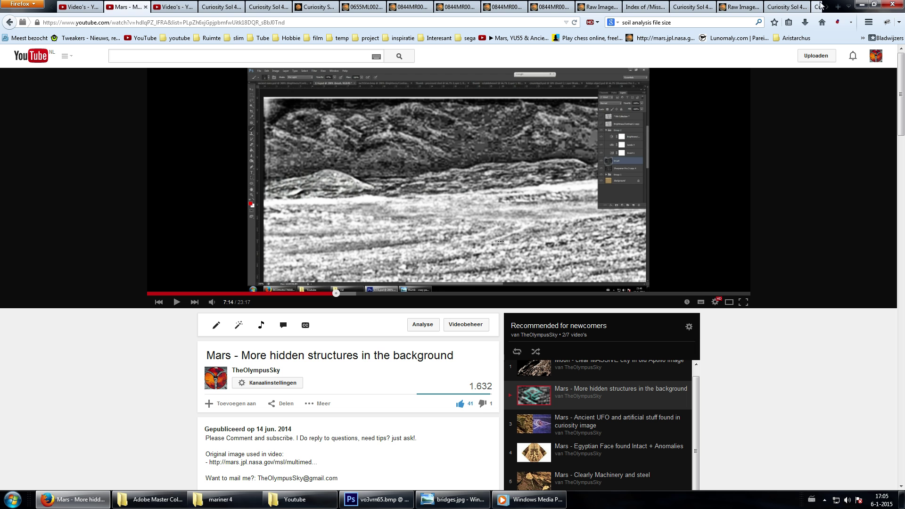
Return to Photoshop, duplicate 'Sharpener Pro 3 copy 2' as 'copy 3', and zoom on the peak.
{"action": "left_click", "coordinate": [825, 7]}
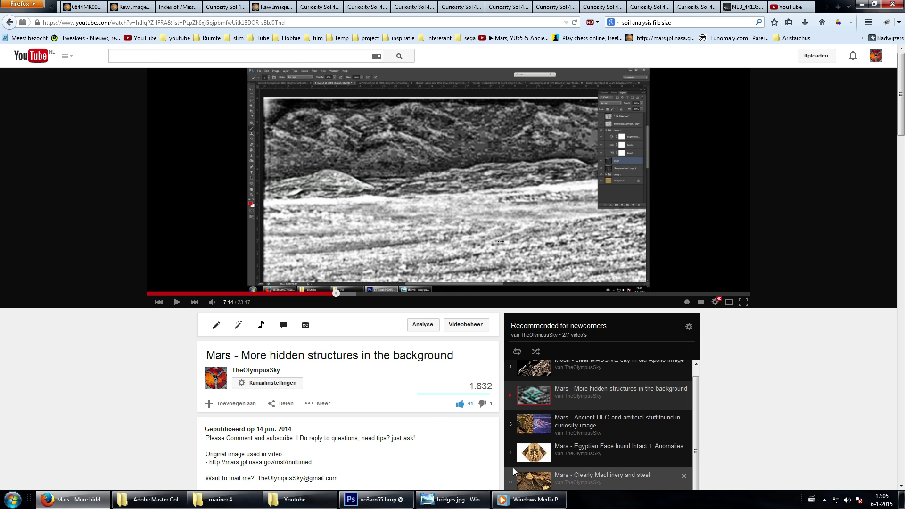
{"action": "mouse_move", "coordinate": [376, 499]}
{"action": "left_click", "coordinate": [379, 499]}
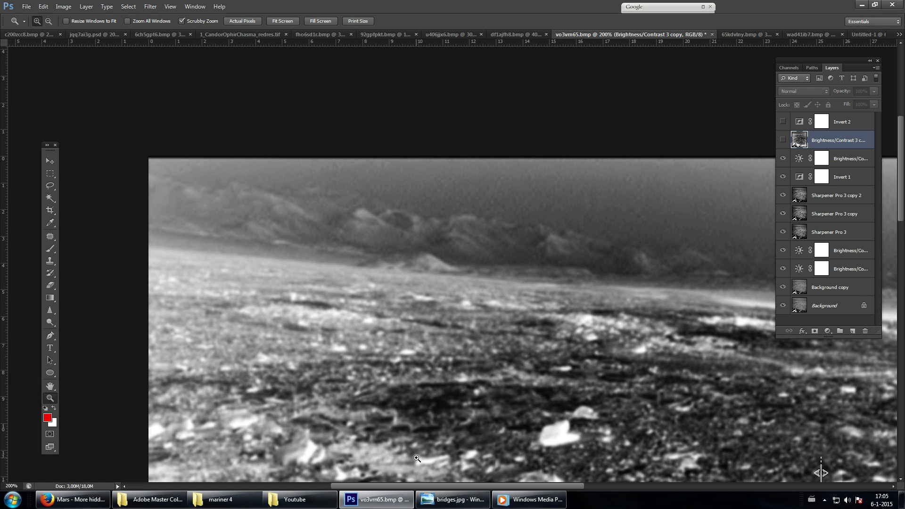
{"action": "right_click", "coordinate": [836, 196]}
{"action": "left_click", "coordinate": [794, 196]}
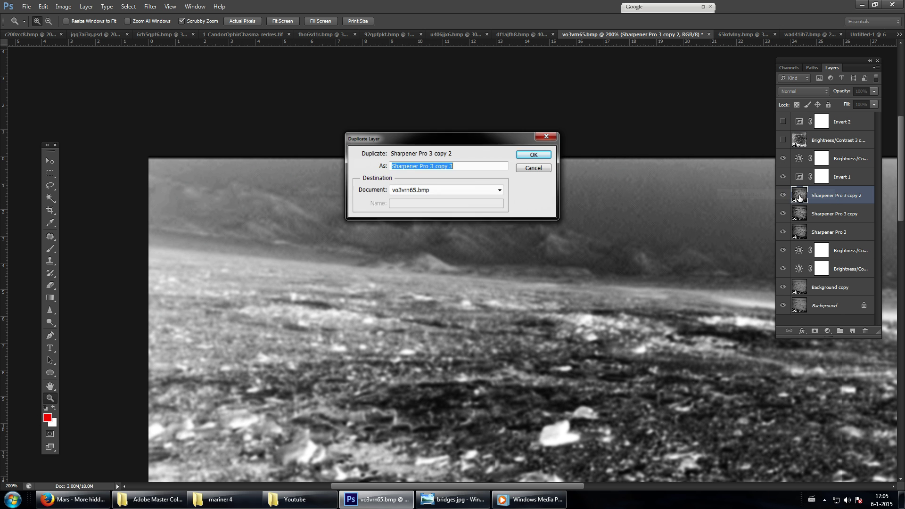
{"action": "key", "text": "Return"}
{"action": "left_click_drag", "start_coordinate": [353, 223], "coordinate": [403, 221]}
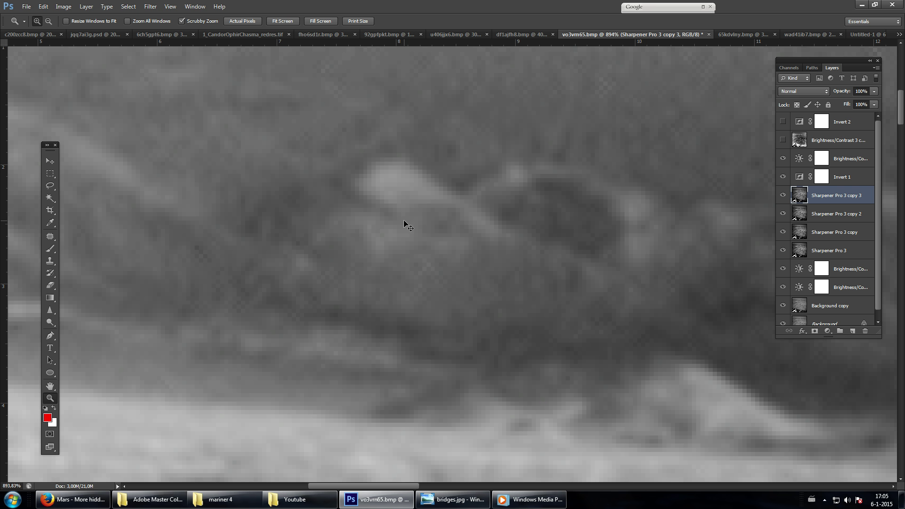
{"action": "scroll", "coordinate": [405, 222], "scroll_direction": "down", "scroll_amount": 2}
{"action": "scroll", "coordinate": [405, 224], "scroll_direction": "down", "scroll_amount": 3}
{"action": "scroll", "coordinate": [404, 221], "scroll_direction": "down", "scroll_amount": 2}
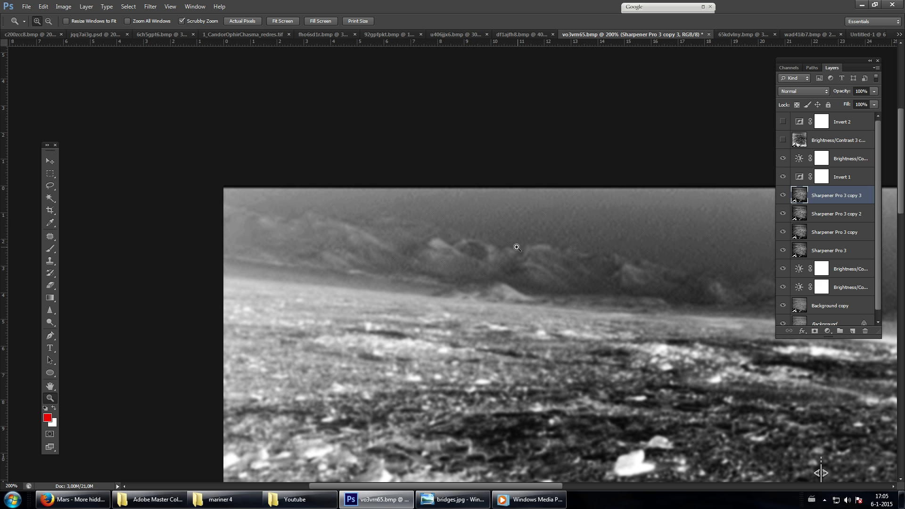
{"action": "left_click", "coordinate": [50, 248]}
{"action": "left_click_drag", "start_coordinate": [453, 280], "coordinate": [480, 284]}
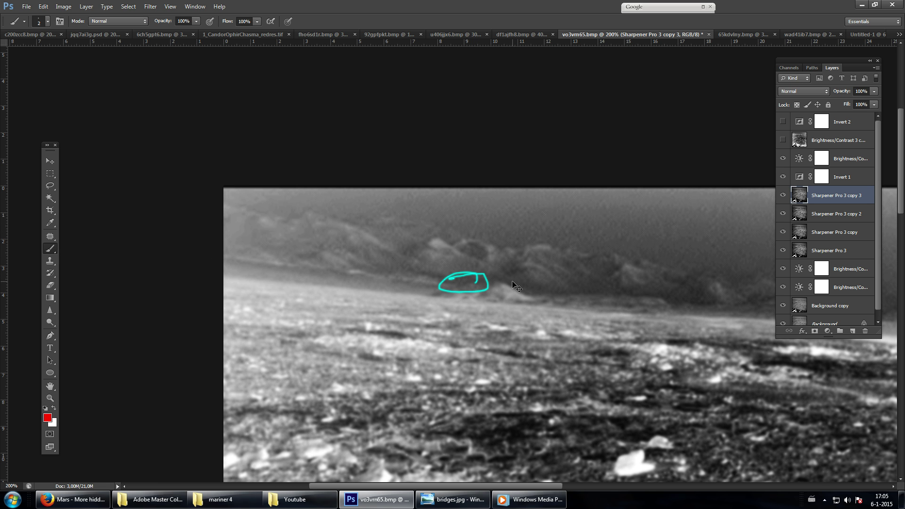
{"action": "key", "text": "ctrl+z"}
{"action": "left_click_drag", "start_coordinate": [439, 240], "coordinate": [497, 266]}
{"action": "left_click_drag", "start_coordinate": [460, 243], "coordinate": [493, 262]}
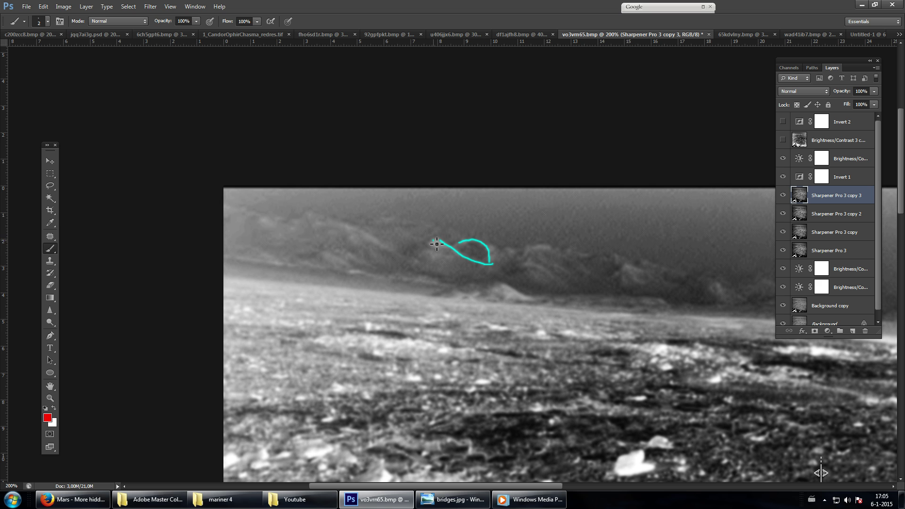
{"action": "mouse_move", "coordinate": [439, 241]}
{"action": "left_mouse_down"}
{"action": "mouse_move", "coordinate": [438, 277]}
{"action": "mouse_move", "coordinate": [486, 246]}
{"action": "left_mouse_up"}
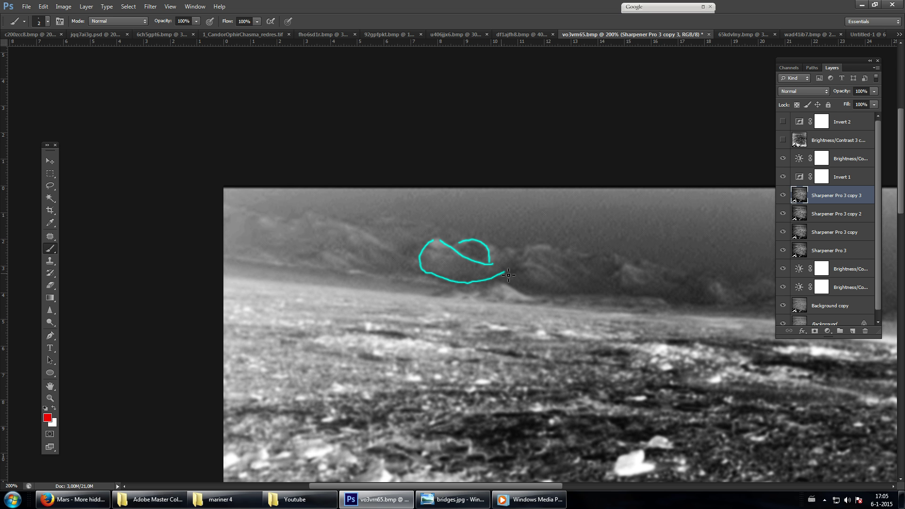
{"action": "key", "text": "ctrl+alt+z"}
{"action": "key", "text": "ctrl+alt+z"}
{"action": "key", "text": "ctrl+alt+z"}
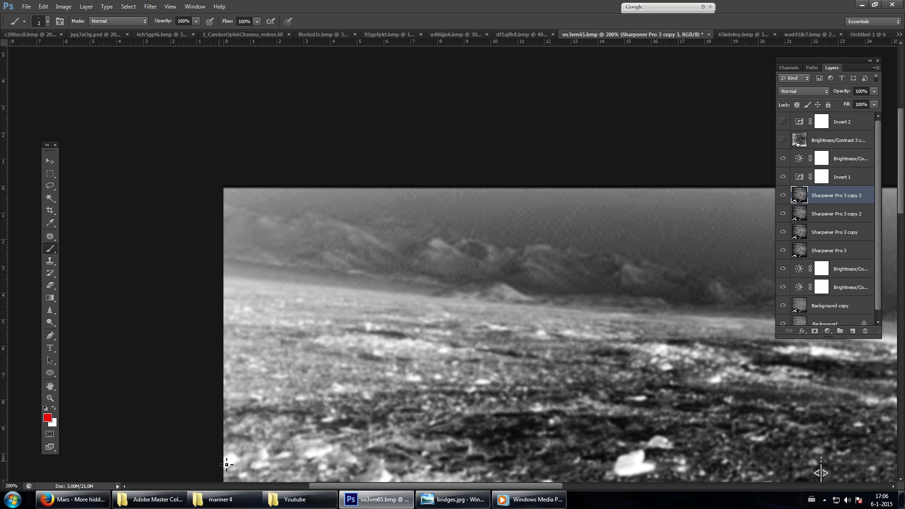
Browse the Raw Images, index and Sol 410 tabs, ending on the Sol 410 Right Navcam page.
{"action": "left_click", "coordinate": [127, 501]}
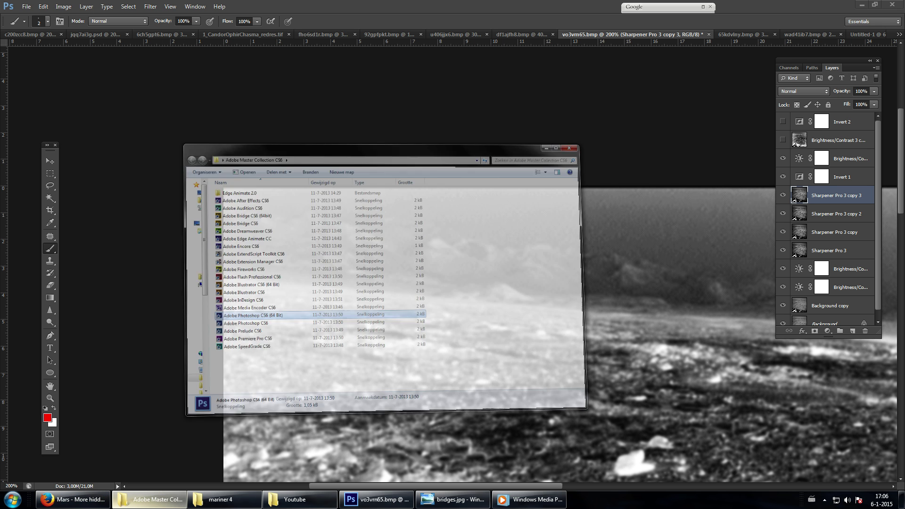
{"action": "left_click", "coordinate": [78, 499]}
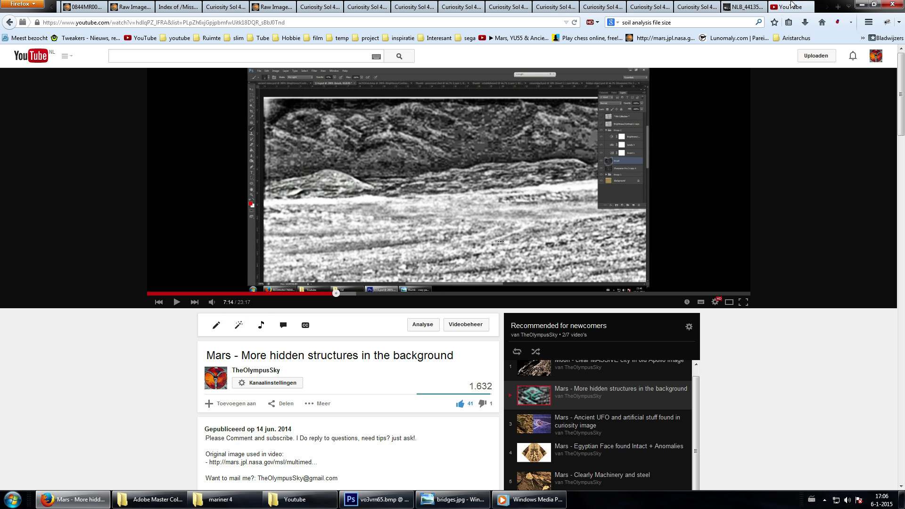
{"action": "left_click", "coordinate": [286, 6]}
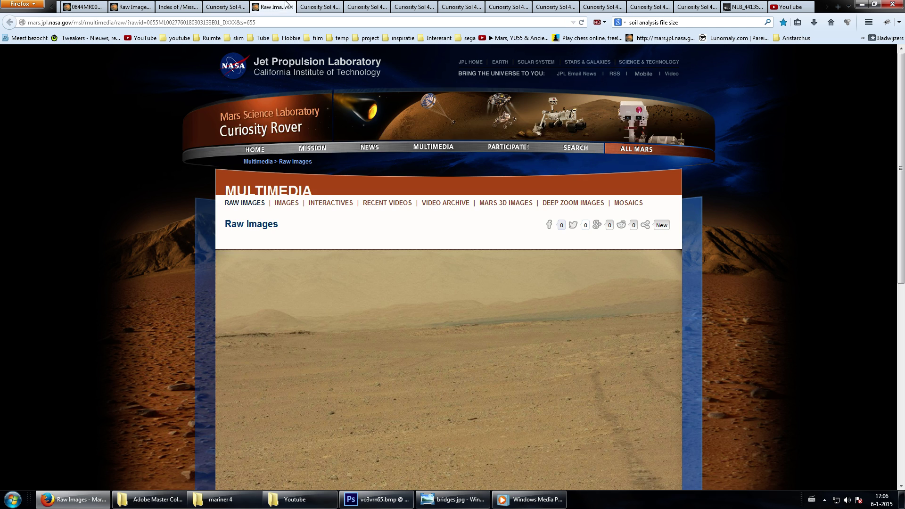
{"action": "left_click", "coordinate": [226, 7]}
{"action": "left_click", "coordinate": [180, 6]}
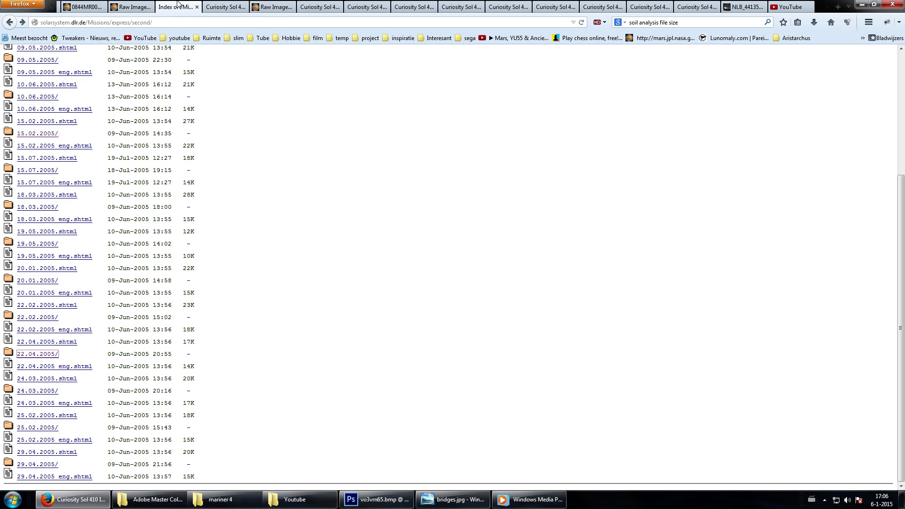
{"action": "left_click", "coordinate": [204, 6]}
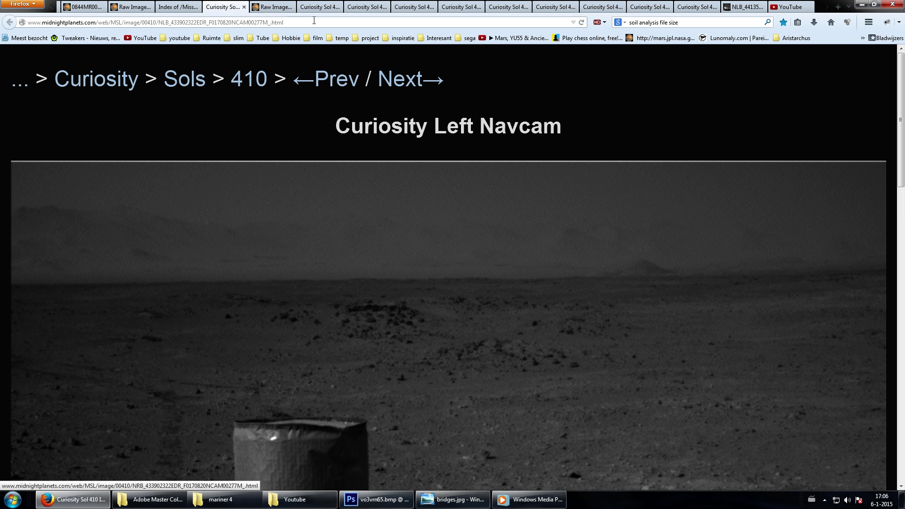
{"action": "left_click", "coordinate": [272, 7]}
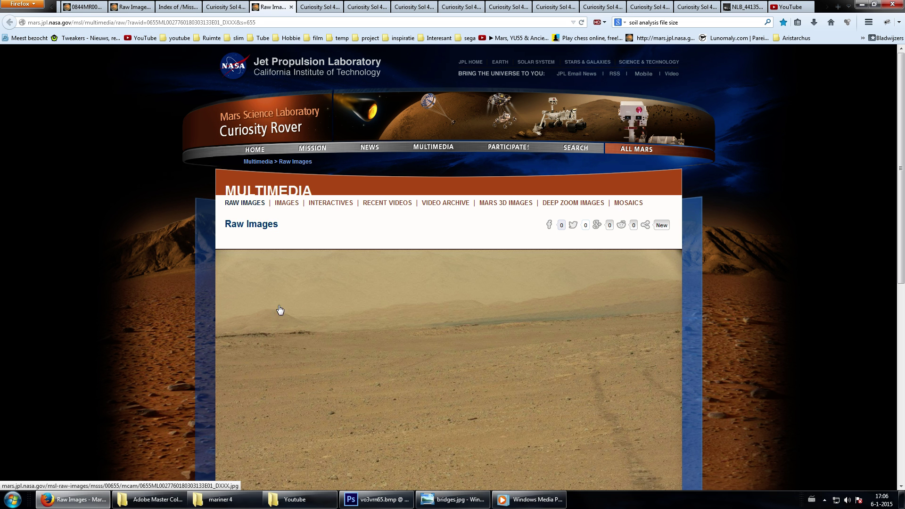
{"action": "scroll", "coordinate": [276, 256], "scroll_direction": "down", "scroll_amount": 1}
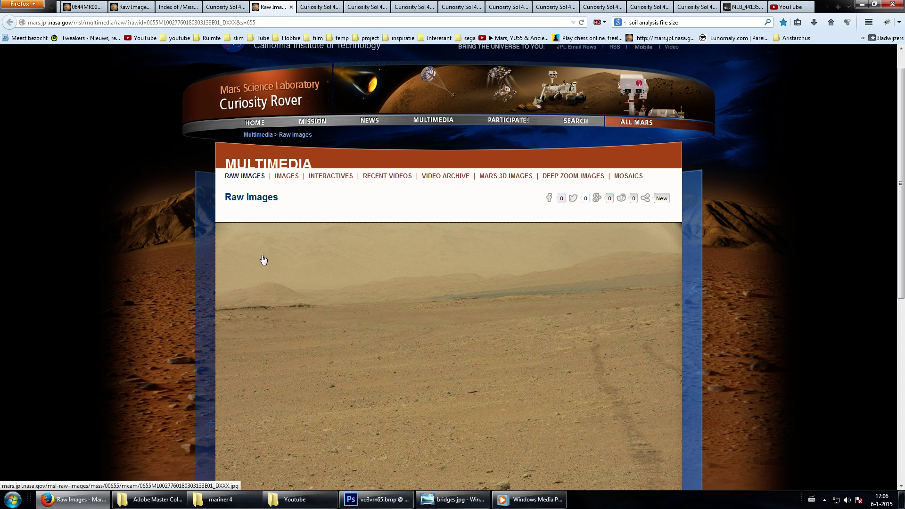
{"action": "left_click", "coordinate": [316, 7]}
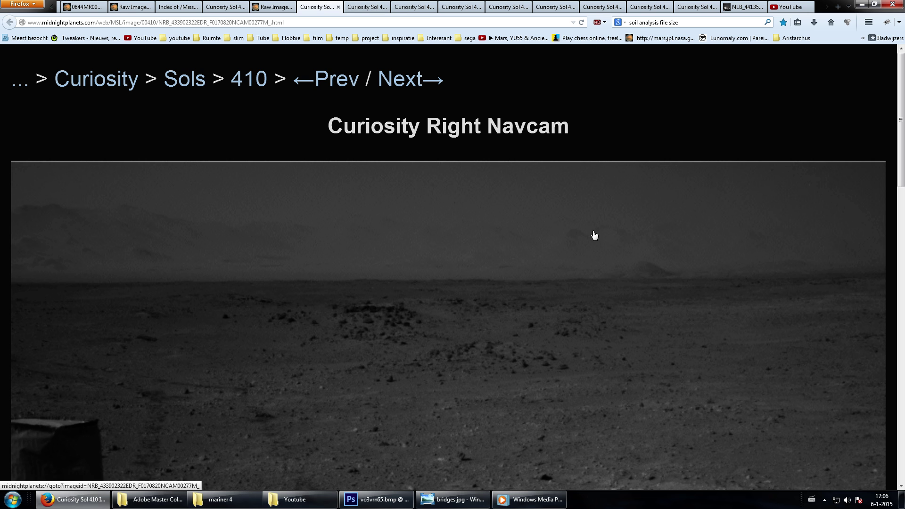
Step through the Sol 477 Left and Right Navcam and Rear Hazcam image tabs.
{"action": "left_click", "coordinate": [379, 5]}
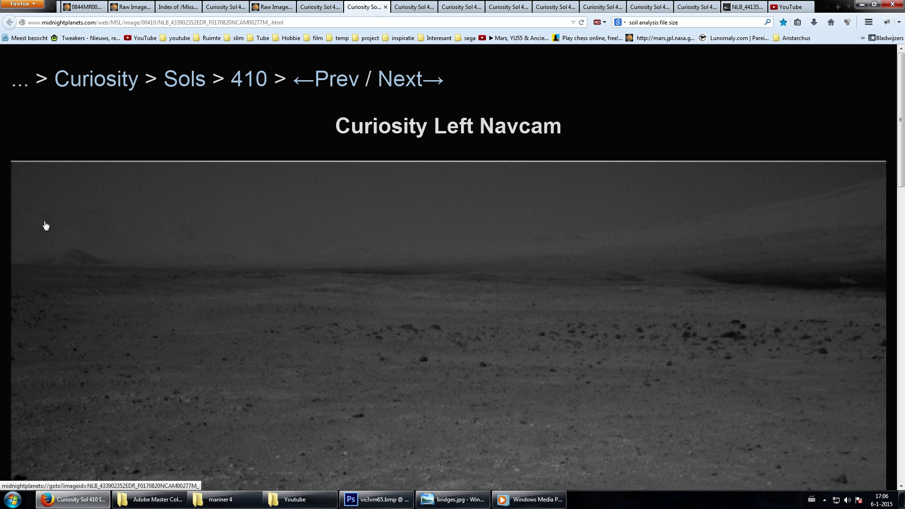
{"action": "key", "text": "ctrl+Tab"}
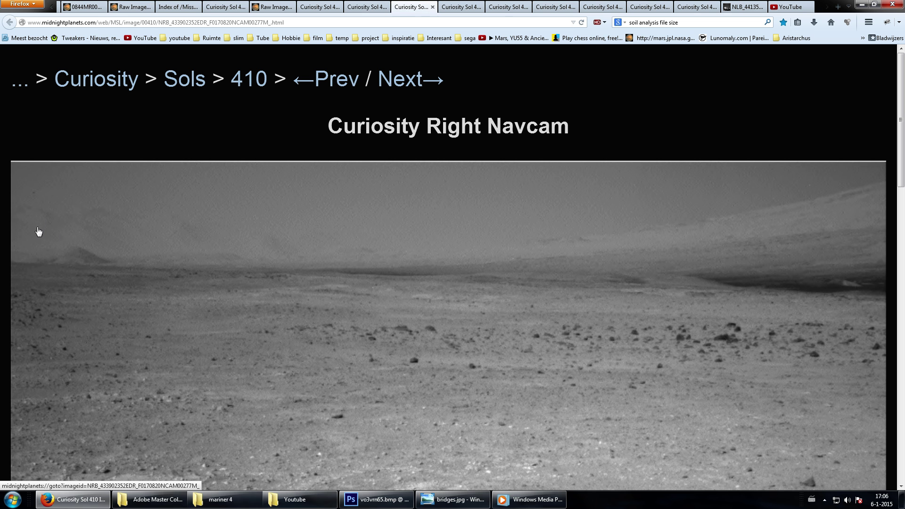
{"action": "key", "text": "ctrl+Tab"}
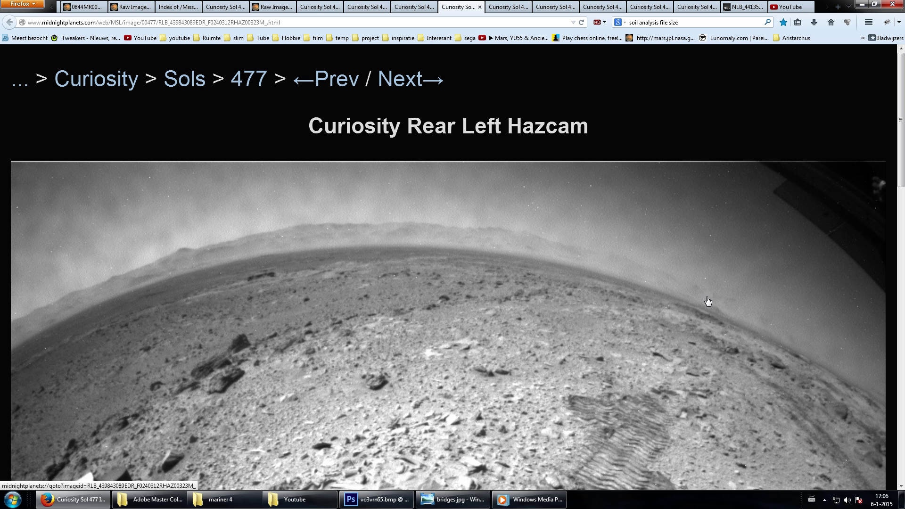
{"action": "key", "text": "ctrl+Tab"}
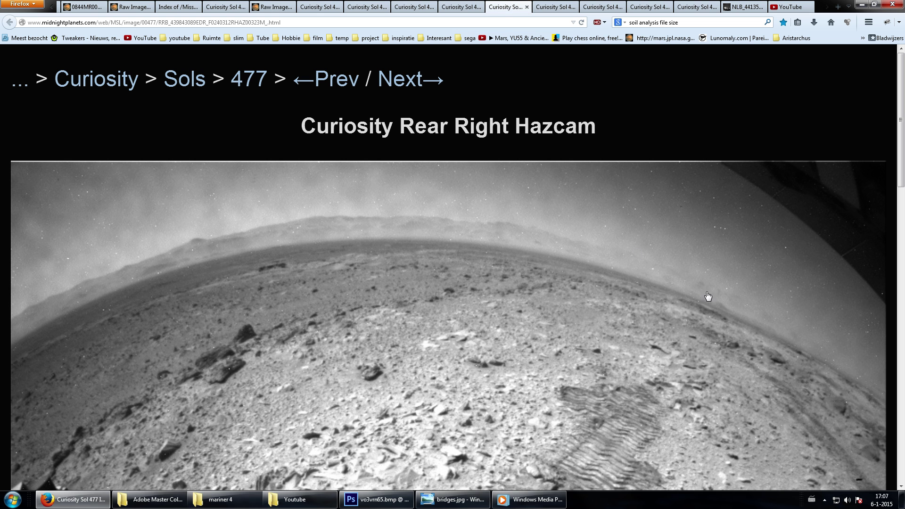
View the remaining Navcam tabs, ending on raw image NLB_441351364EDR of the rover deck.
{"action": "left_click", "coordinate": [545, 5]}
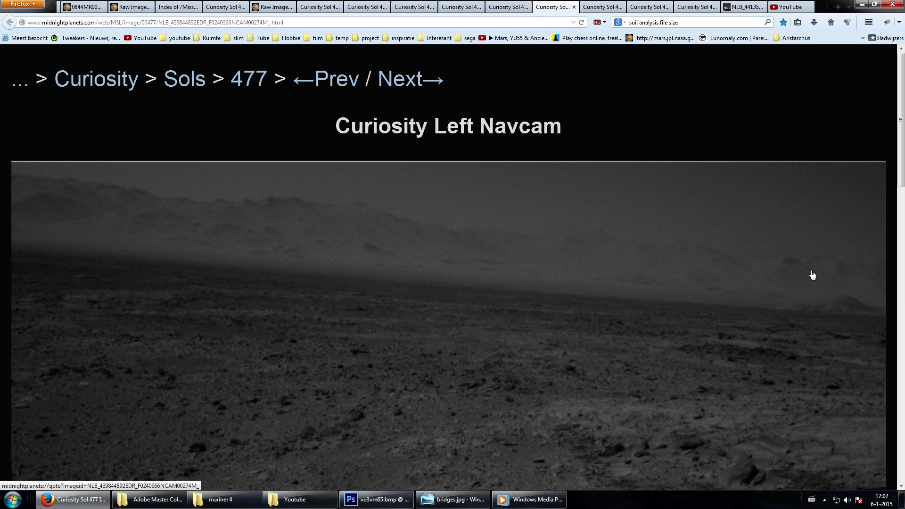
{"action": "left_click", "coordinate": [600, 6]}
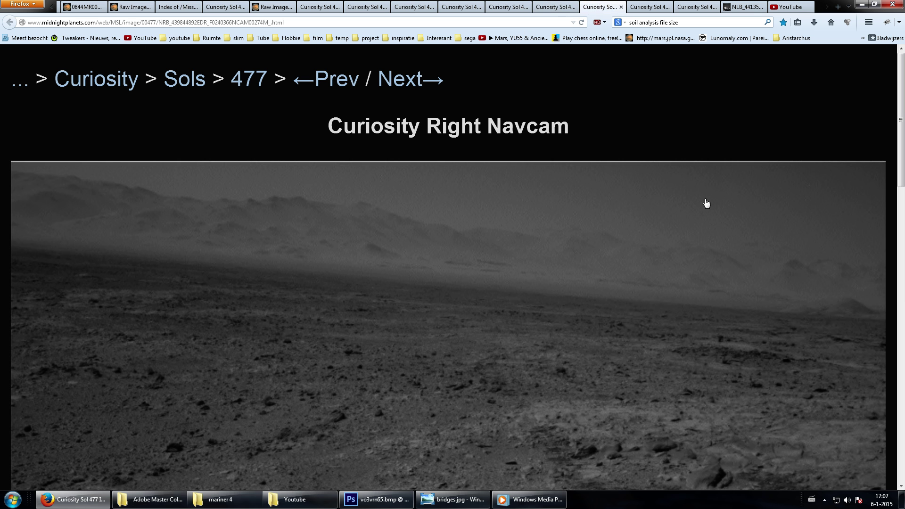
{"action": "left_click", "coordinate": [644, 5]}
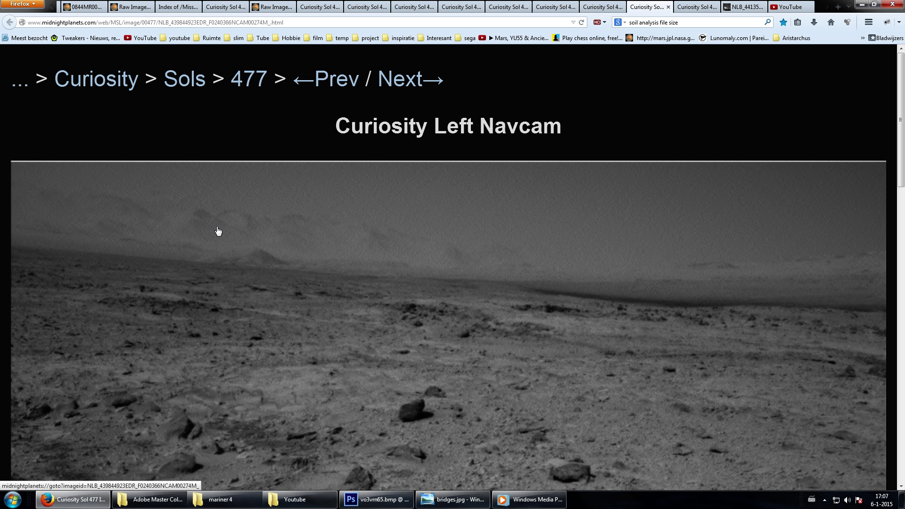
{"action": "left_click", "coordinate": [693, 6]}
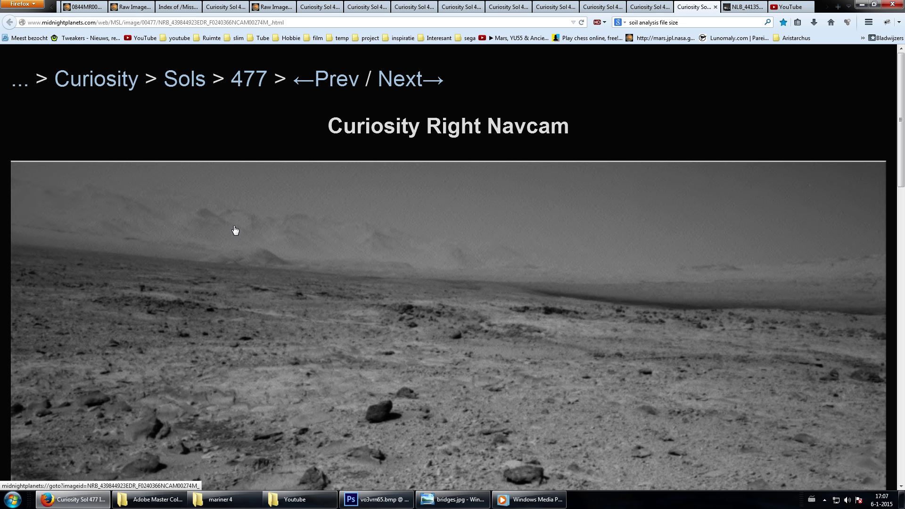
{"action": "left_click", "coordinate": [738, 7]}
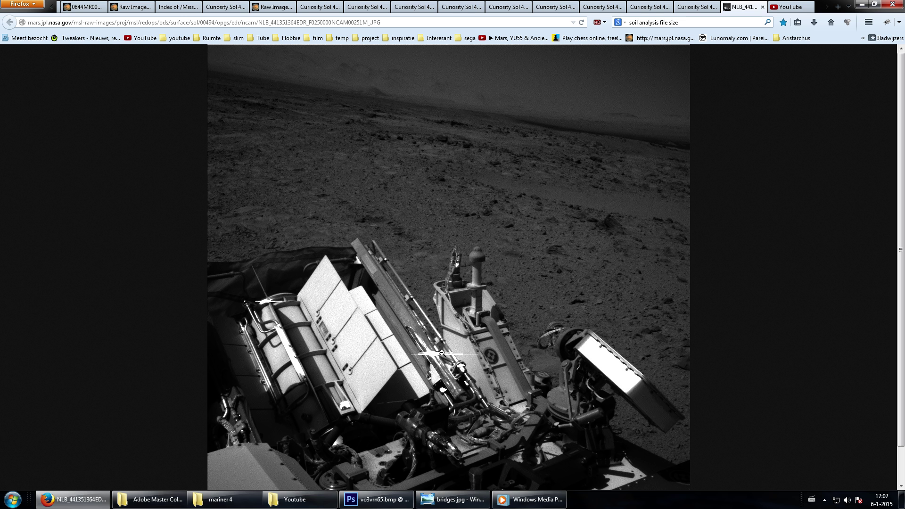
{"action": "mouse_move", "coordinate": [375, 499]}
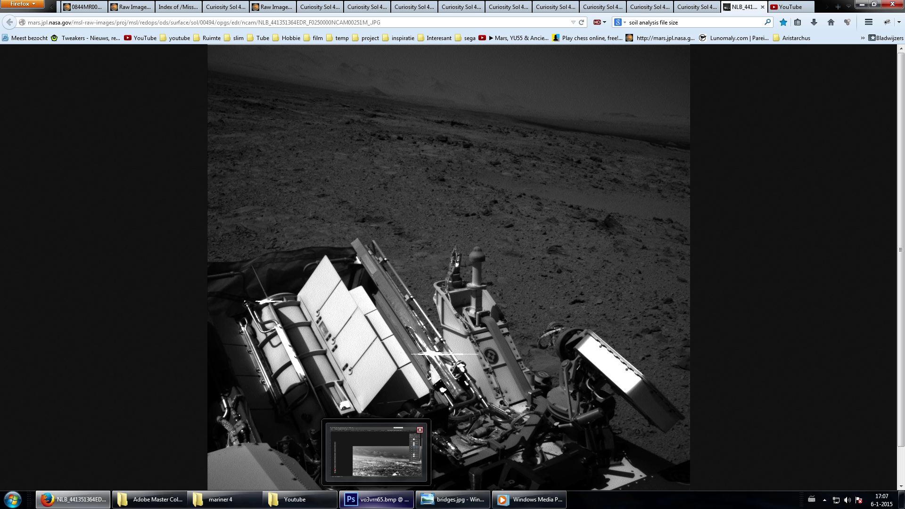
Return to vo3vm65.bmp in Photoshop and zoom in on the distant ridge.
{"action": "left_click", "coordinate": [376, 499]}
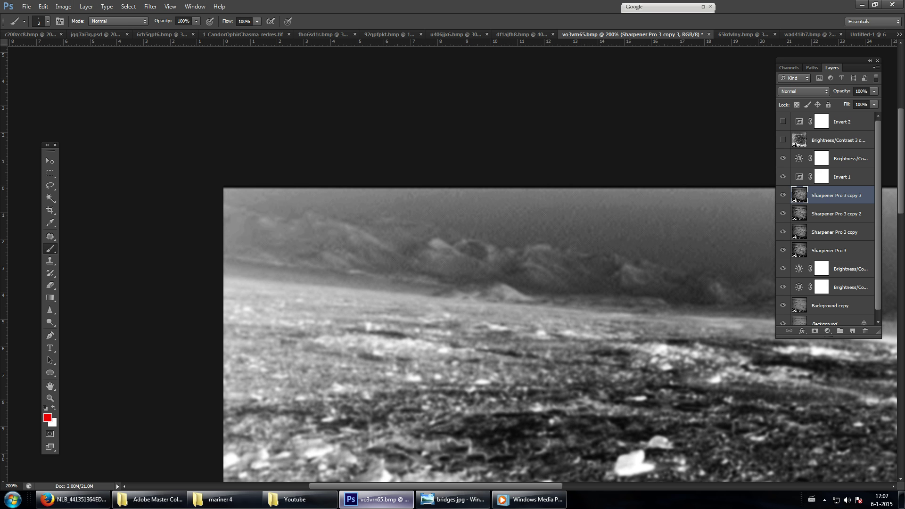
{"action": "key", "text": "ctrl+minus"}
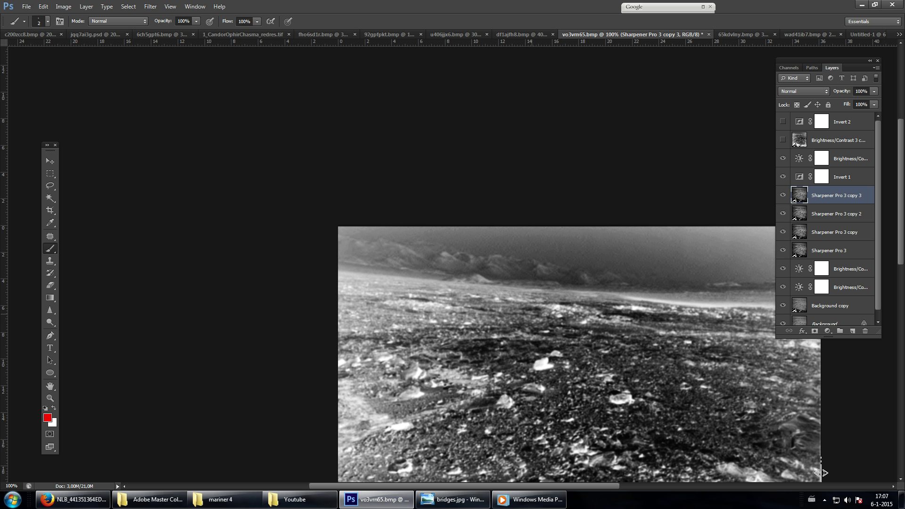
{"action": "key", "text": "z"}
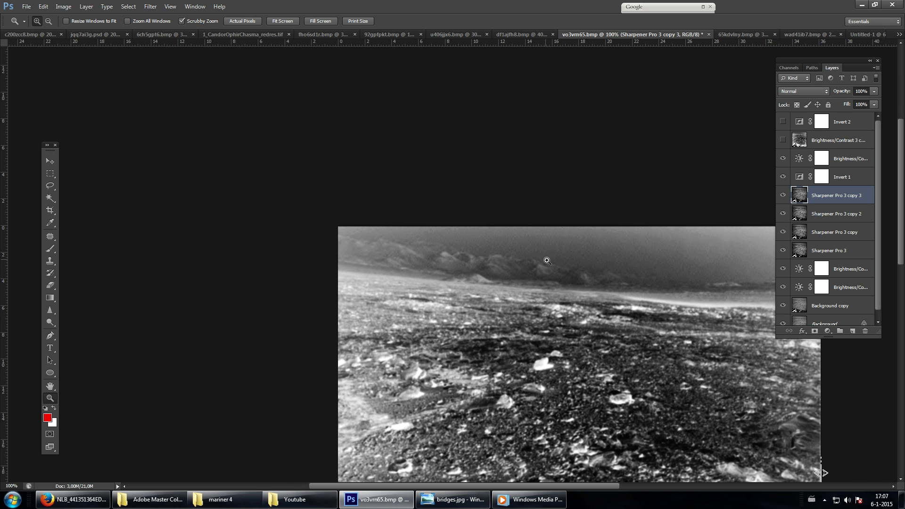
{"action": "left_click", "coordinate": [543, 262]}
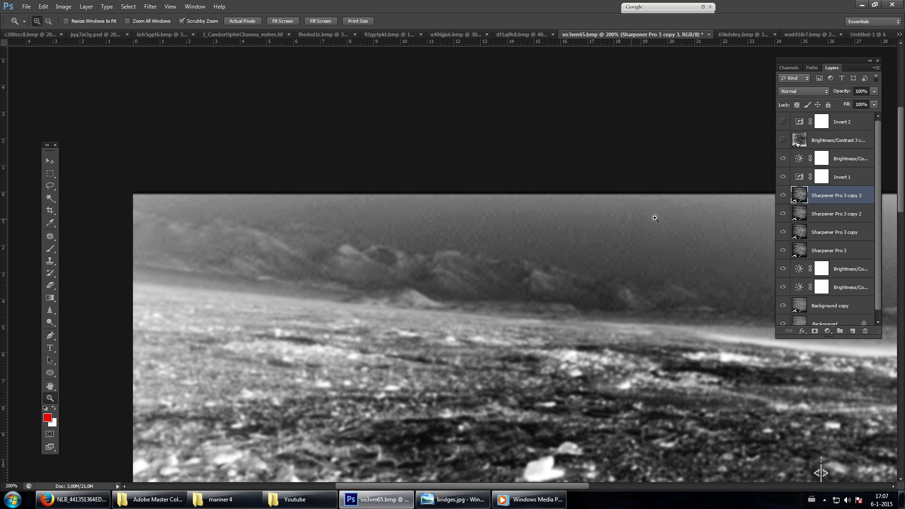
Paint trial brush outlines along the ridge, then undo them all.
{"action": "left_click", "coordinate": [50, 248]}
{"action": "left_click_drag", "start_coordinate": [431, 272], "coordinate": [474, 287]}
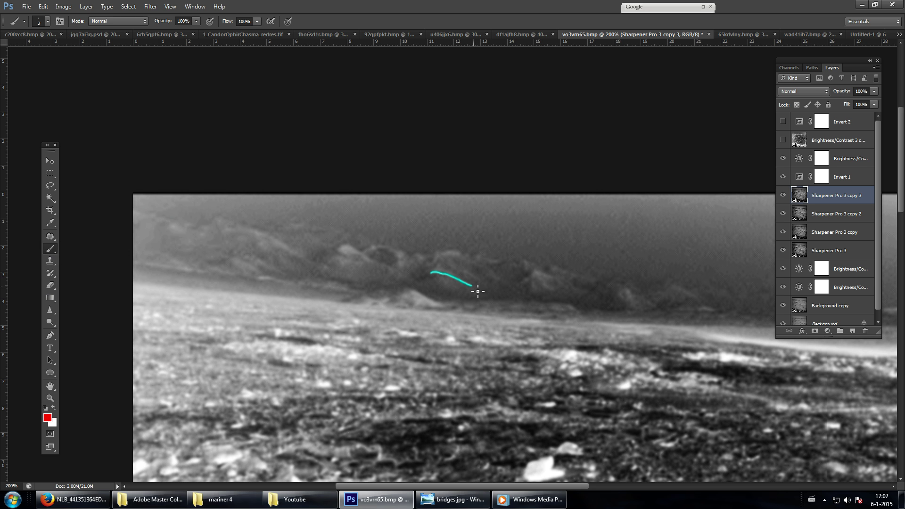
{"action": "key", "text": "ctrl+z"}
{"action": "left_click_drag", "start_coordinate": [432, 274], "coordinate": [482, 282]}
{"action": "left_click_drag", "start_coordinate": [445, 254], "coordinate": [448, 251]}
{"action": "key", "text": "ctrl+alt+z"}
{"action": "key", "text": "ctrl+alt+z"}
{"action": "key", "text": "ctrl+alt+z"}
Look through the 65kdvlny.bmp and wad41ib7.bmp images, ending on the Untitled-1 screenshot.
{"action": "left_click", "coordinate": [737, 36]}
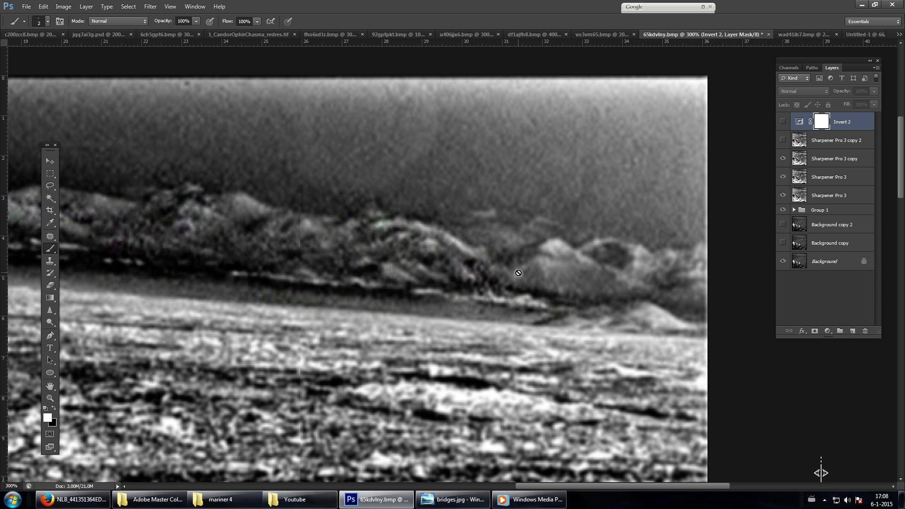
{"action": "left_click", "coordinate": [805, 33]}
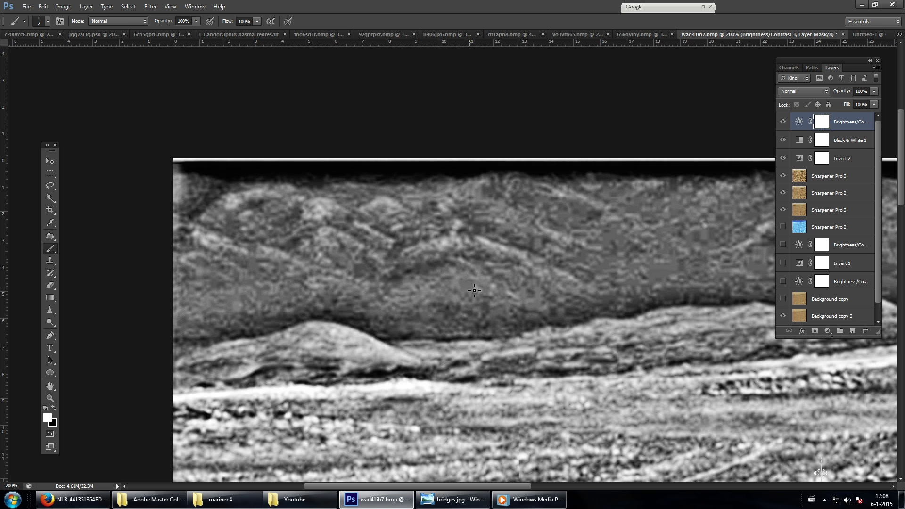
{"action": "left_click", "coordinate": [862, 32]}
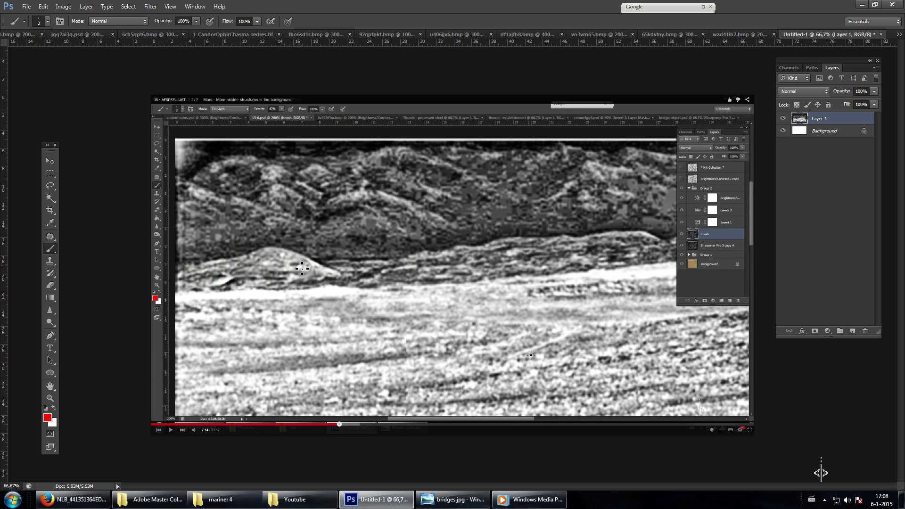
Zoom the Untitled-1 screenshot from 66.7% to 100% on the ridge.
{"action": "left_click", "coordinate": [48, 398]}
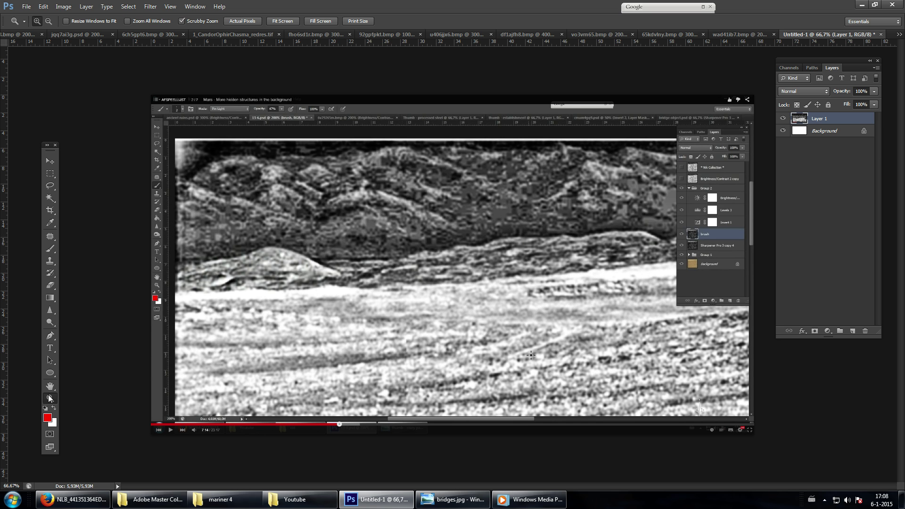
{"action": "left_click", "coordinate": [485, 213]}
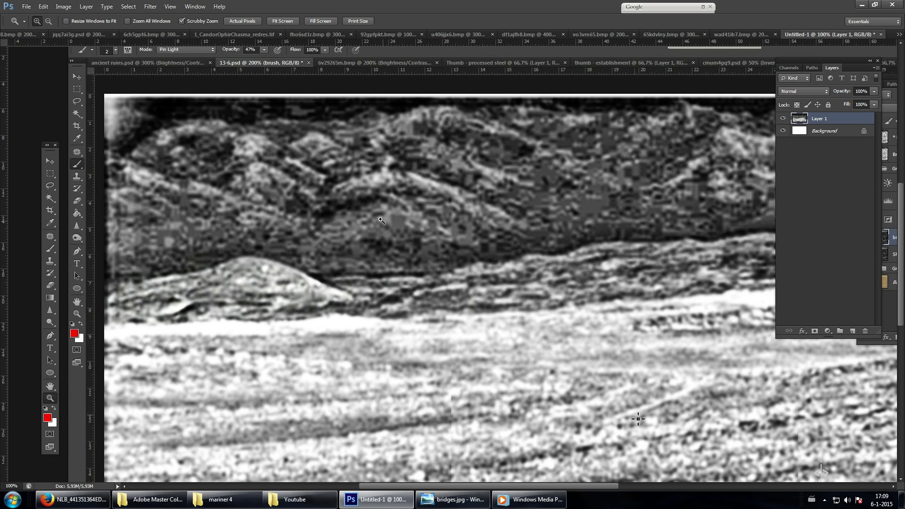
{"action": "left_click_drag", "start_coordinate": [604, 487], "coordinate": [673, 480]}
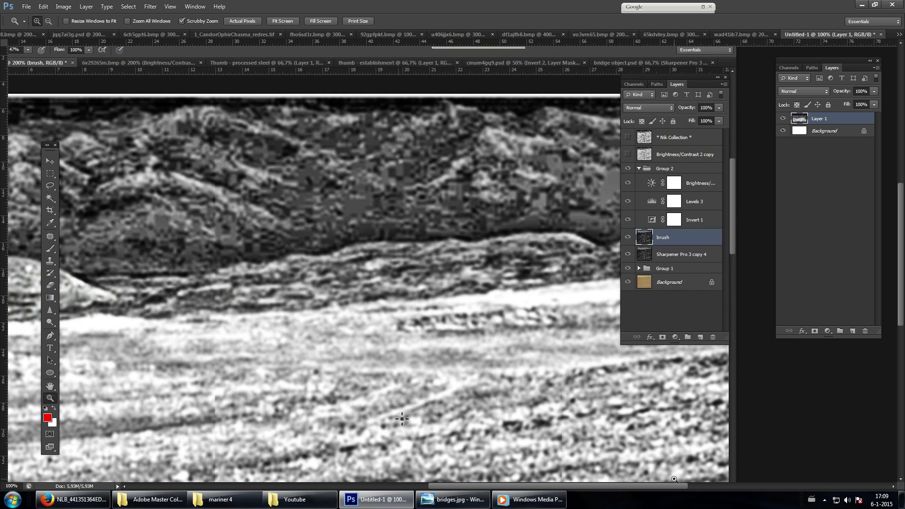
{"action": "left_click_drag", "start_coordinate": [674, 479], "coordinate": [677, 480]}
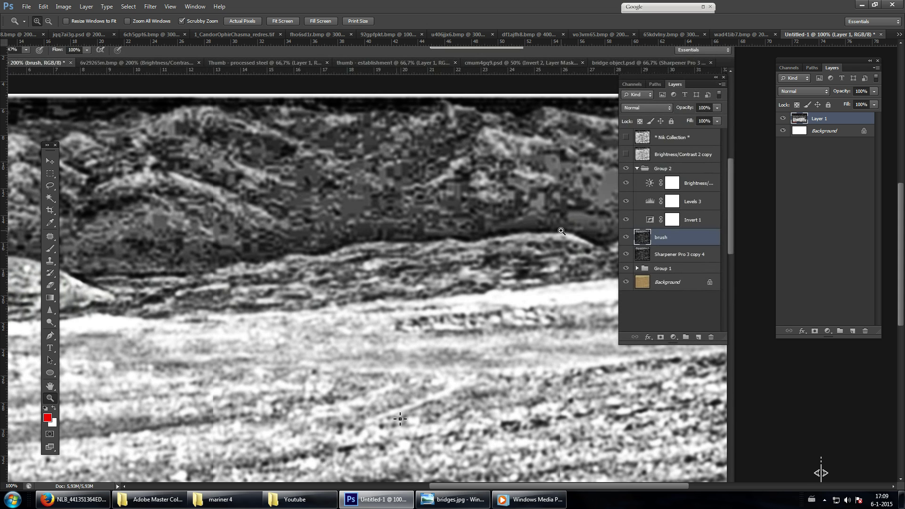
{"action": "left_click_drag", "start_coordinate": [625, 482], "coordinate": [596, 485]}
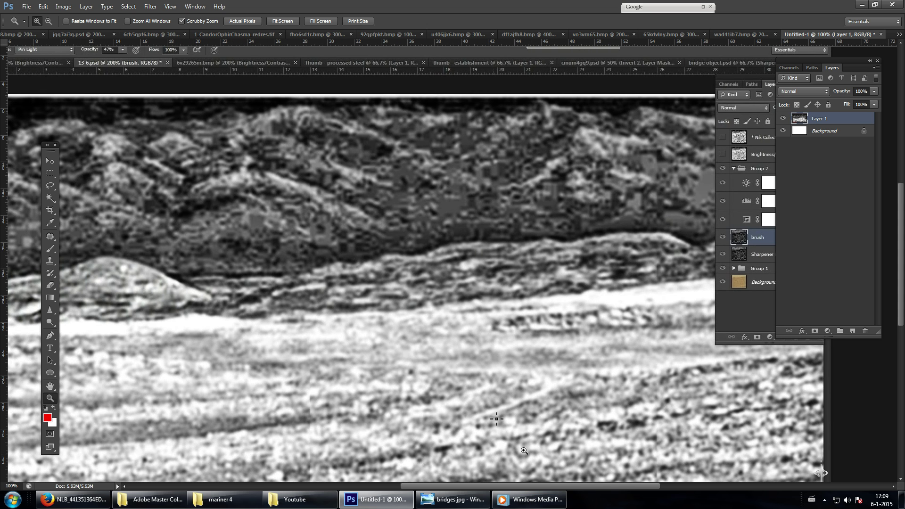
{"action": "left_click_drag", "start_coordinate": [604, 486], "coordinate": [572, 488]}
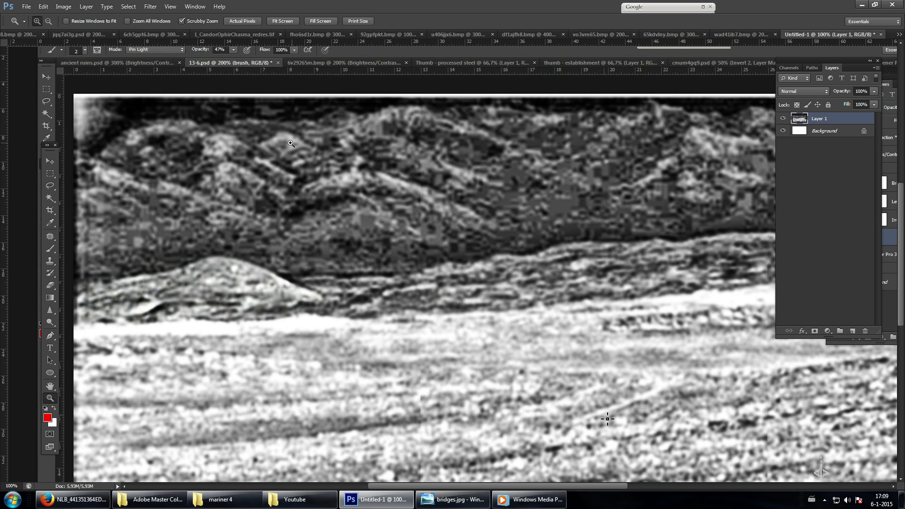
{"action": "left_click", "coordinate": [752, 34]}
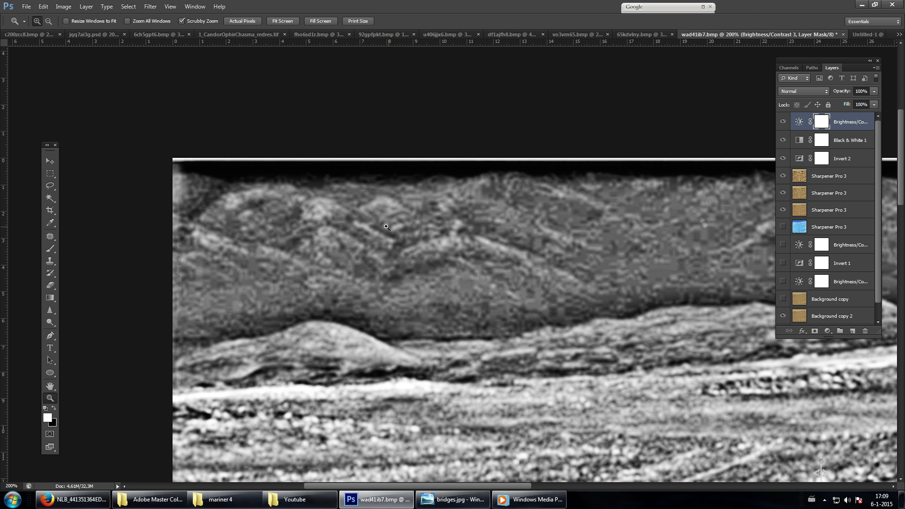
{"action": "left_click", "coordinate": [866, 34]}
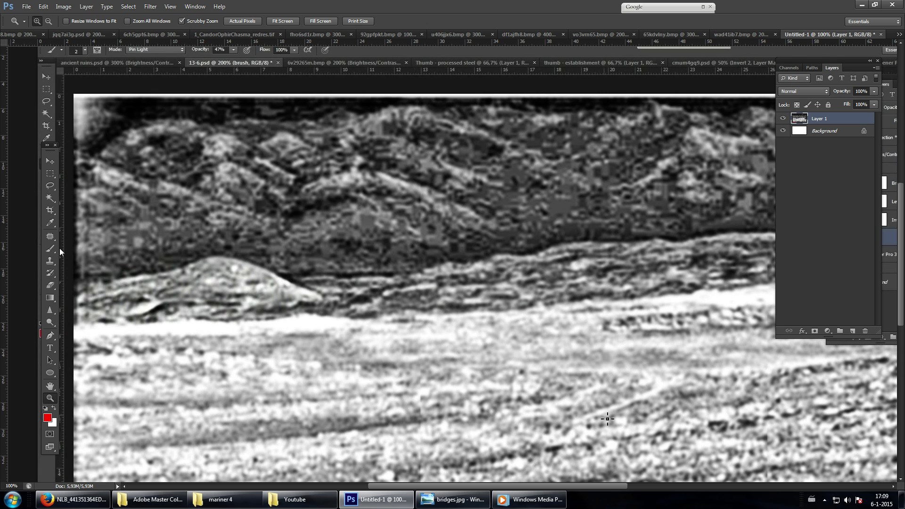
Tidy the panels, paint three red lines across the hills and ridge, then undo them.
{"action": "left_click_drag", "start_coordinate": [49, 157], "coordinate": [119, 131]}
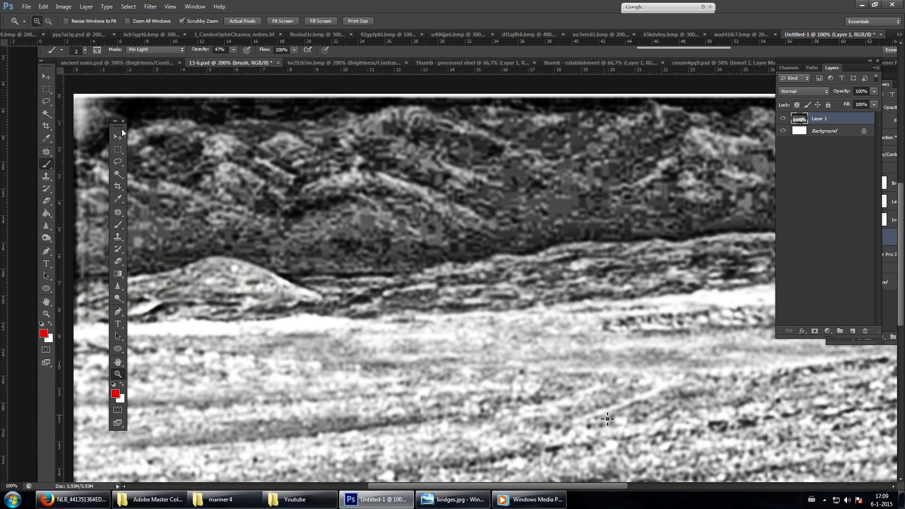
{"action": "left_click_drag", "start_coordinate": [116, 131], "coordinate": [89, 131]}
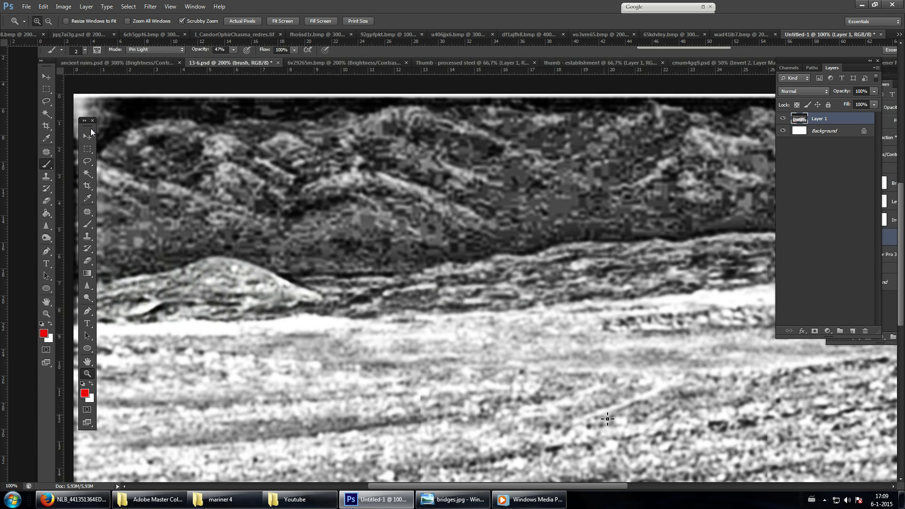
{"action": "left_click", "coordinate": [85, 224]}
{"action": "left_click_drag", "start_coordinate": [325, 189], "coordinate": [479, 219]}
{"action": "left_click_drag", "start_coordinate": [388, 158], "coordinate": [479, 182]}
{"action": "left_click_drag", "start_coordinate": [403, 117], "coordinate": [533, 154]}
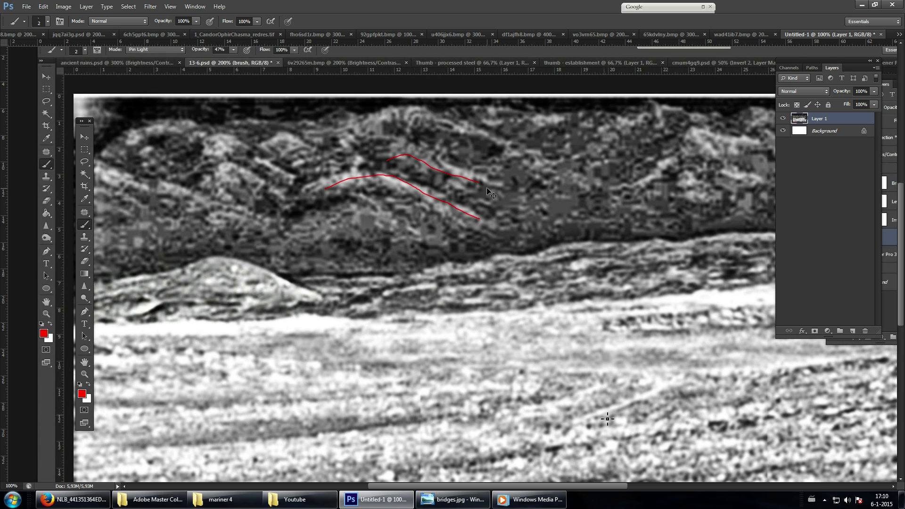
{"action": "key", "text": "ctrl+alt+z"}
{"action": "key", "text": "ctrl+alt+z"}
{"action": "key", "text": "ctrl+alt+z"}
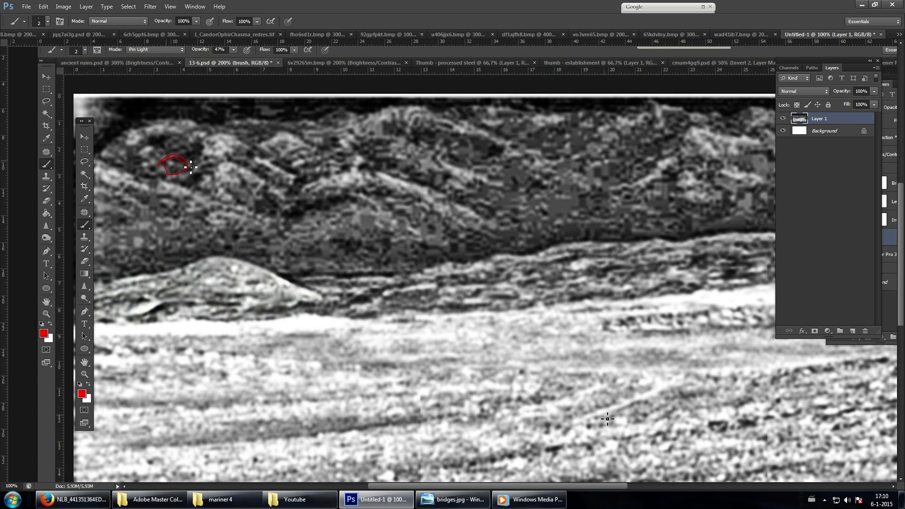
Undo remaining red outlines, then try and undo small red marks on the upper-left hills.
{"action": "key", "text": "ctrl+alt+z"}
{"action": "key", "text": "ctrl+alt+z"}
{"action": "left_click_drag", "start_coordinate": [144, 175], "coordinate": [149, 174]}
{"action": "key", "text": "ctrl+alt+z"}
{"action": "key", "text": "v"}
{"action": "left_click_drag", "start_coordinate": [87, 123], "coordinate": [65, 134]}
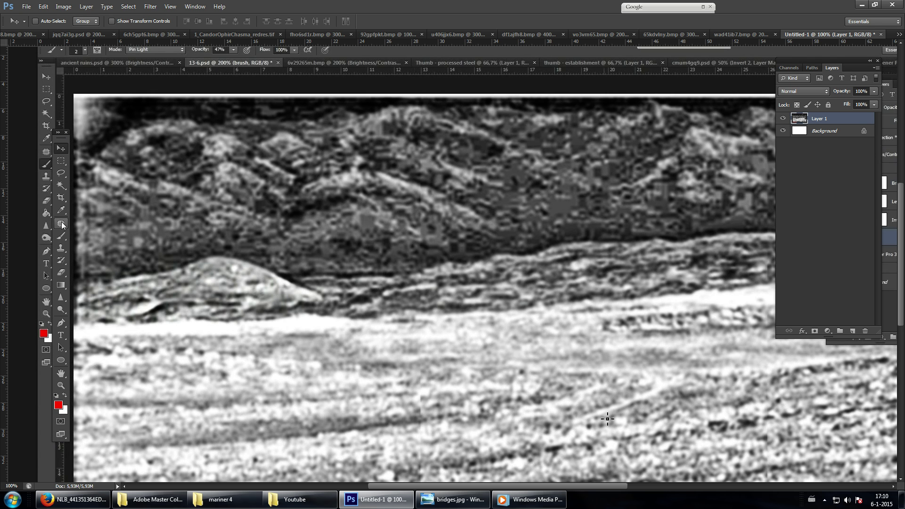
{"action": "left_click", "coordinate": [62, 236]}
{"action": "left_click_drag", "start_coordinate": [100, 107], "coordinate": [107, 119]}
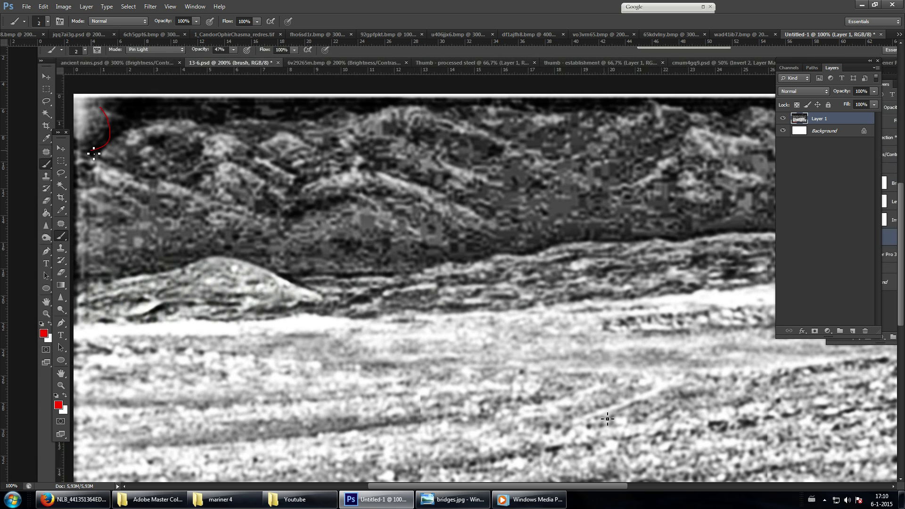
{"action": "key", "text": "ctrl+z"}
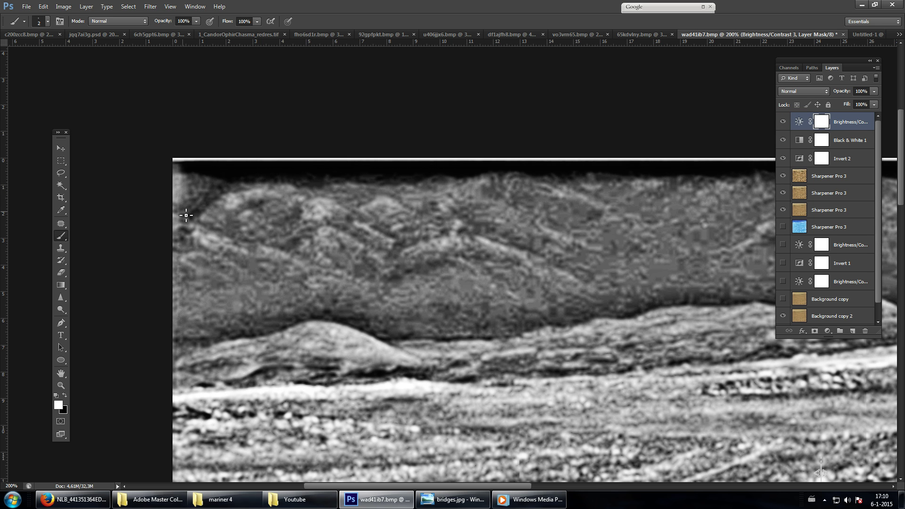
Compare 65kdvlny.bmp with wad41ib7.bmp, ending on 65kdvlny.bmp with Sharpener Pro 3 copy selected.
{"action": "left_click", "coordinate": [637, 35]}
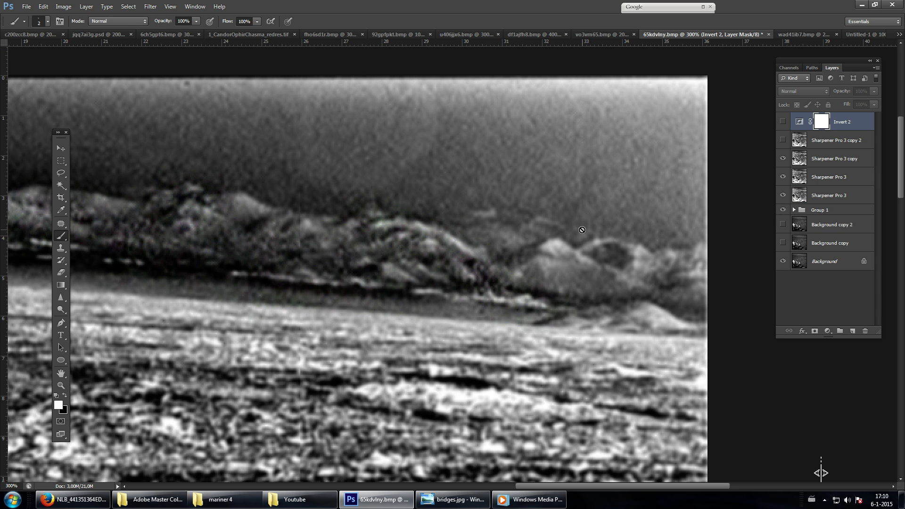
{"action": "left_click", "coordinate": [800, 33]}
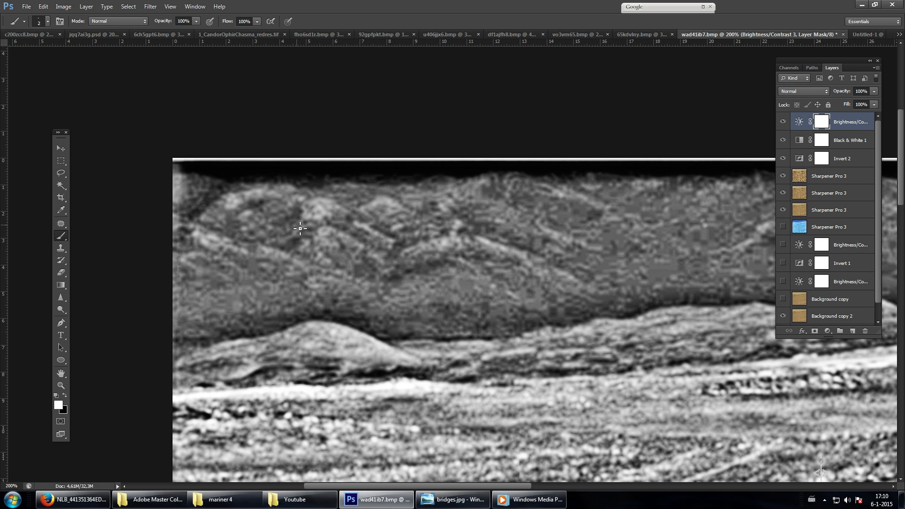
{"action": "left_click", "coordinate": [646, 34]}
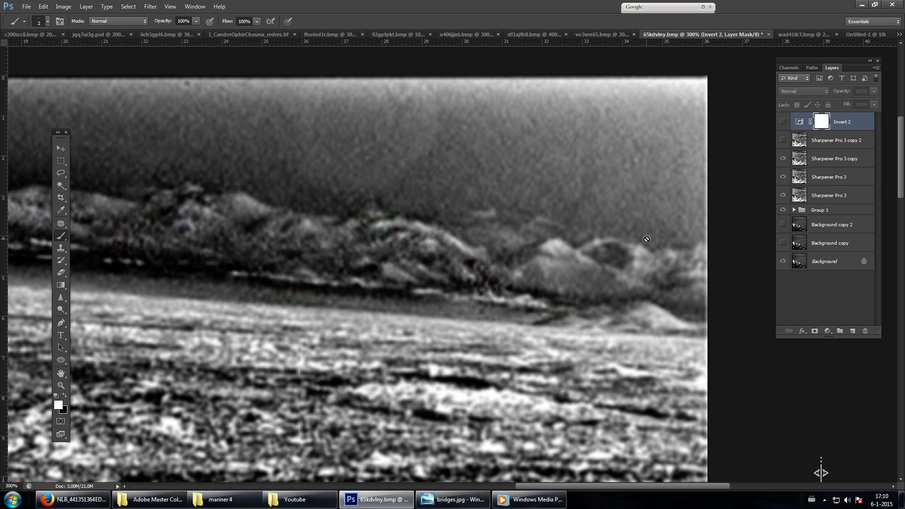
{"action": "left_click", "coordinate": [813, 163]}
{"action": "scroll", "coordinate": [495, 248], "scroll_direction": "down", "scroll_amount": 1}
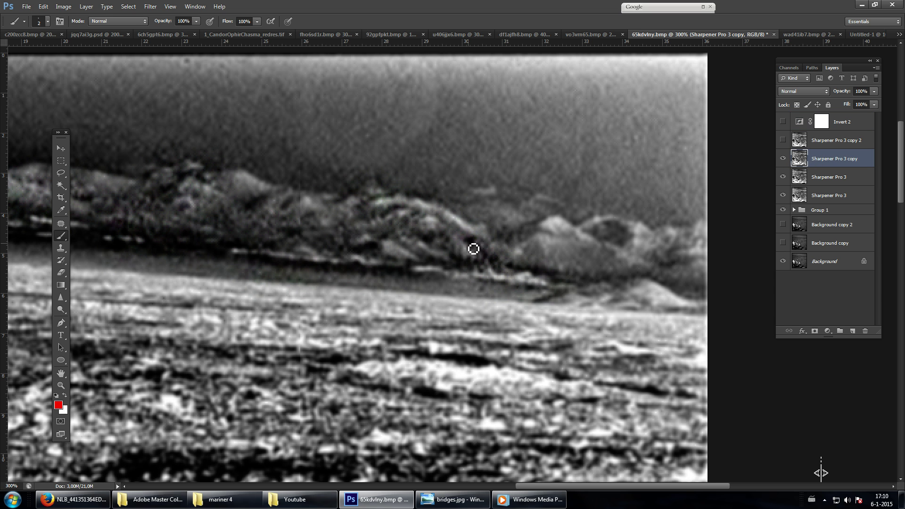
{"action": "scroll", "coordinate": [474, 248], "scroll_direction": "up", "scroll_amount": 1}
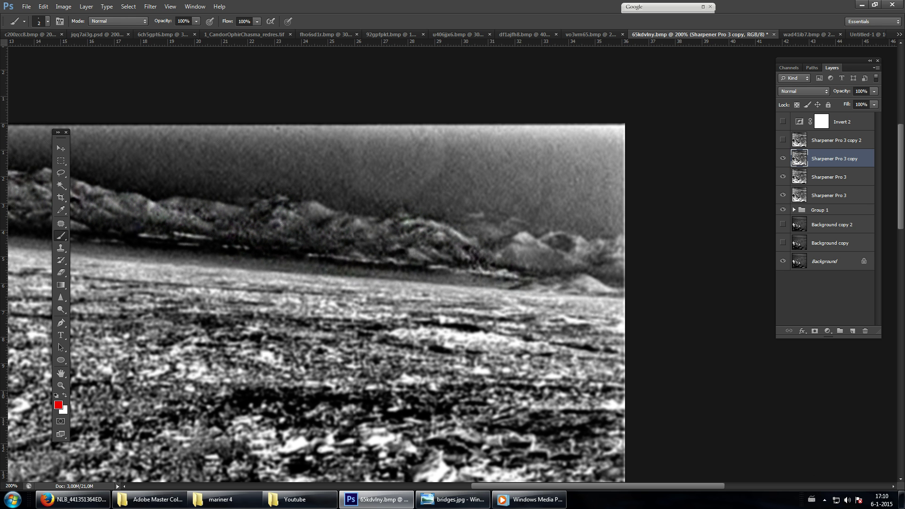
{"action": "mouse_move", "coordinate": [682, 485]}
{"action": "left_mouse_down"}
{"action": "mouse_move", "coordinate": [576, 489]}
{"action": "mouse_move", "coordinate": [670, 485]}
{"action": "left_mouse_up"}
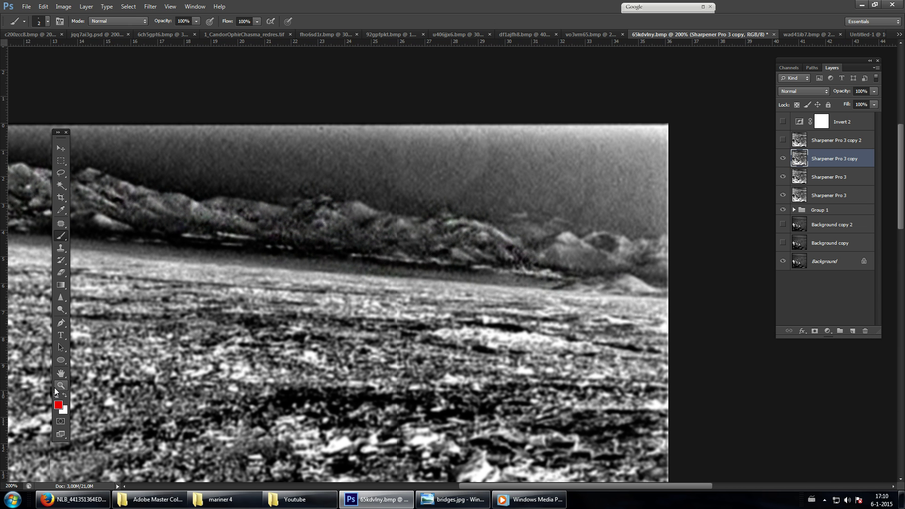
{"action": "left_click", "coordinate": [62, 385]}
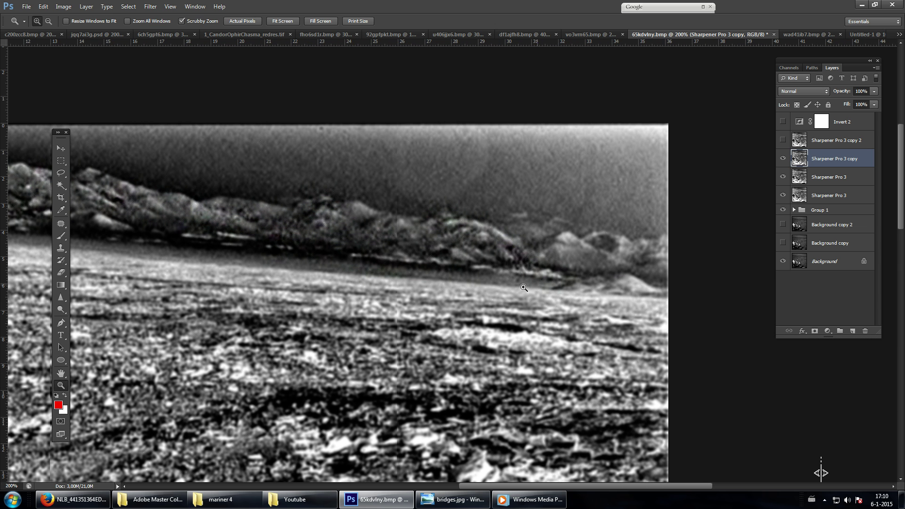
{"action": "left_click", "coordinate": [582, 252]}
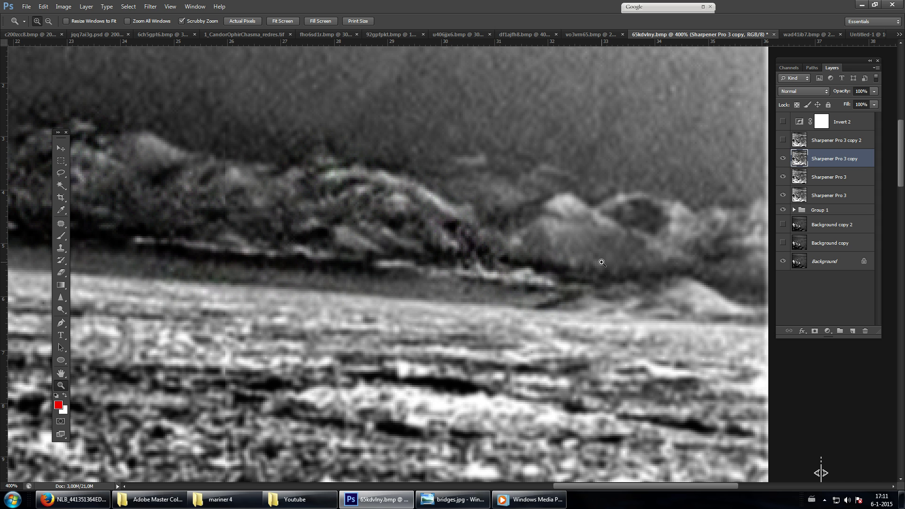
{"action": "scroll", "coordinate": [580, 291], "scroll_direction": "up", "scroll_amount": 2}
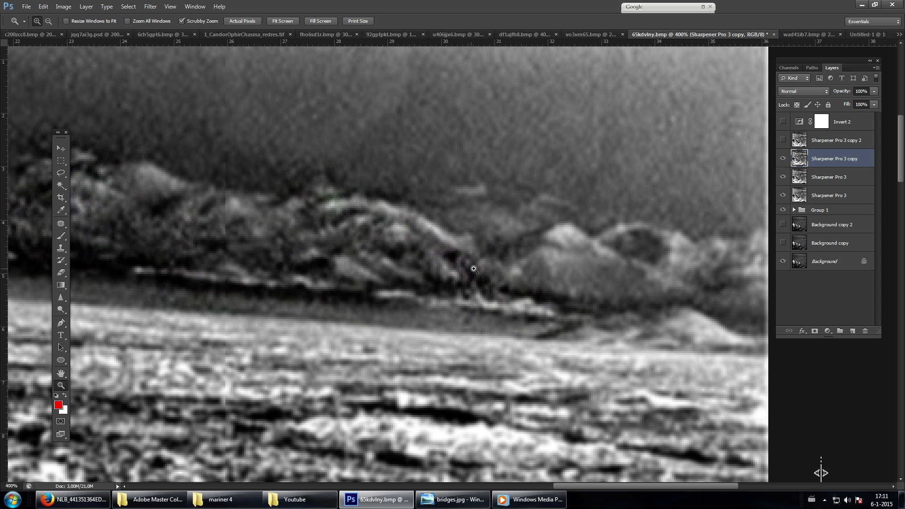
{"action": "left_click", "coordinate": [60, 209]}
{"action": "left_click", "coordinate": [62, 235]}
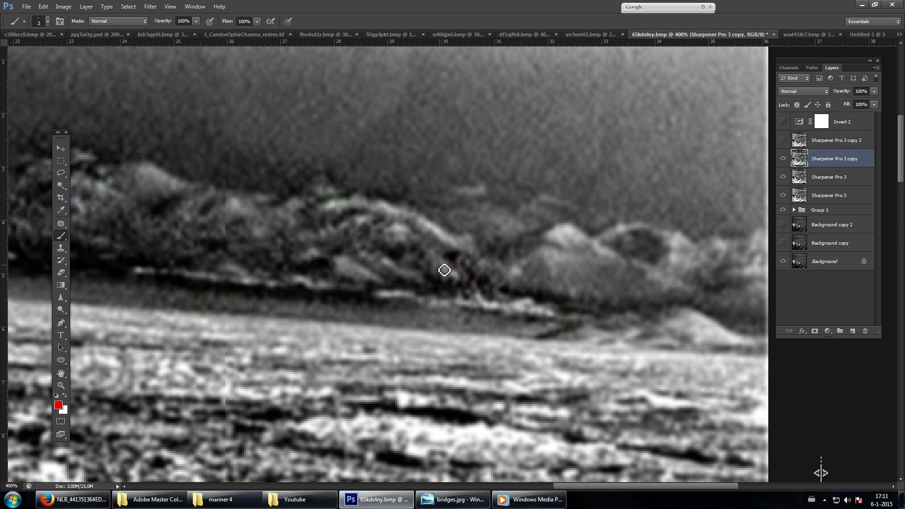
{"action": "scroll", "coordinate": [444, 269], "scroll_direction": "down", "scroll_amount": 1, "text": "alt"}
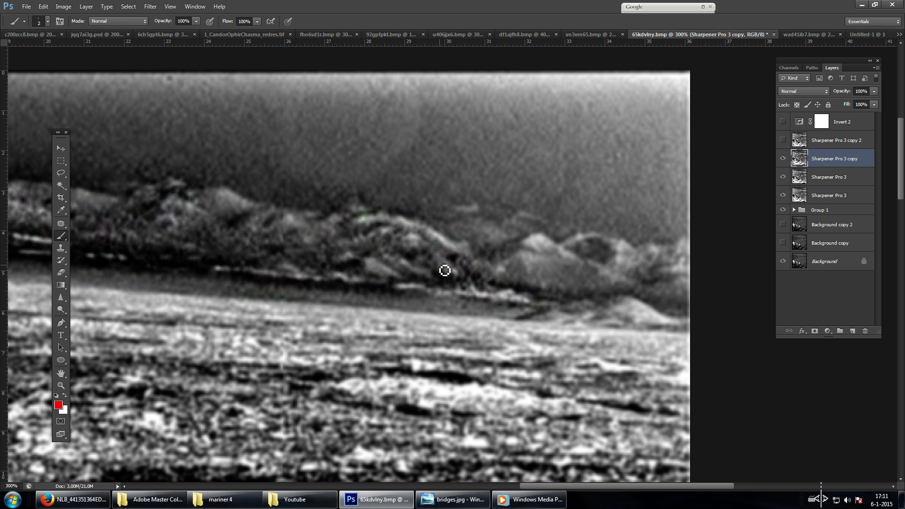
Duplicate the Sharpener Pro 3 copy layer and rename the new copy 'brush'.
{"action": "left_click", "coordinate": [783, 158]}
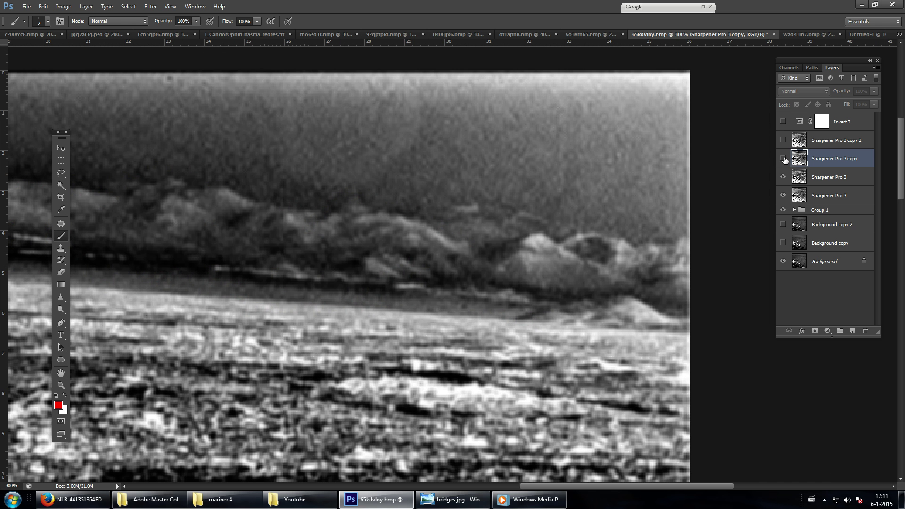
{"action": "left_click", "coordinate": [783, 158]}
{"action": "right_click", "coordinate": [832, 160]}
{"action": "left_click", "coordinate": [831, 190]}
{"action": "key", "text": "Return"}
{"action": "double_click", "coordinate": [831, 158]}
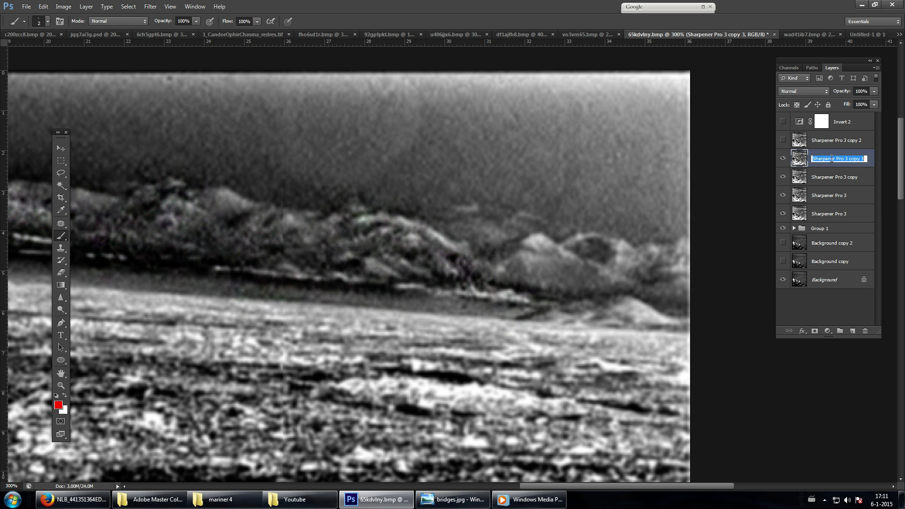
{"action": "type", "text": "brush"}
{"action": "left_click", "coordinate": [797, 181]}
{"action": "left_click", "coordinate": [827, 161]}
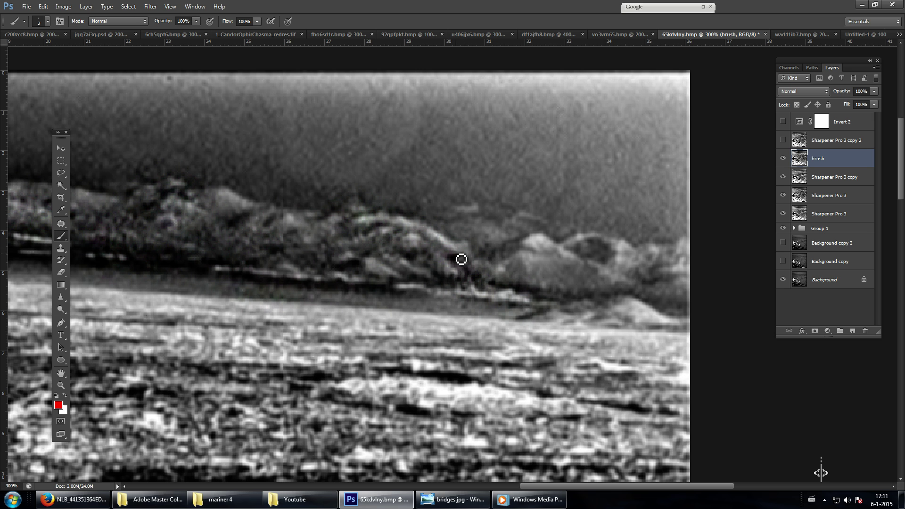
Paint trial red outlines and dots on the hill, then undo all of them.
{"action": "mouse_move", "coordinate": [457, 253]}
{"action": "left_mouse_down"}
{"action": "mouse_move", "coordinate": [454, 269]}
{"action": "mouse_move", "coordinate": [467, 279]}
{"action": "left_mouse_up"}
{"action": "mouse_move", "coordinate": [522, 301]}
{"action": "left_mouse_down"}
{"action": "mouse_move", "coordinate": [478, 303]}
{"action": "mouse_move", "coordinate": [453, 293]}
{"action": "mouse_move", "coordinate": [476, 285]}
{"action": "mouse_move", "coordinate": [456, 248]}
{"action": "left_mouse_up"}
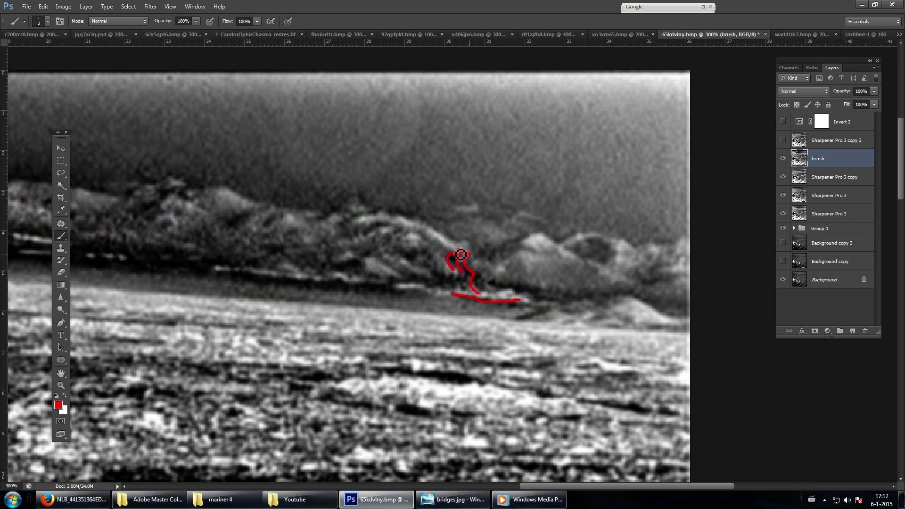
{"action": "left_click_drag", "start_coordinate": [488, 290], "coordinate": [483, 284]}
{"action": "left_click", "coordinate": [402, 262]}
{"action": "left_click_drag", "start_coordinate": [404, 263], "coordinate": [376, 265]}
{"action": "key", "text": "ctrl+z"}
{"action": "key", "text": "ctrl+z"}
{"action": "key", "text": "ctrl+alt+z"}
{"action": "key", "text": "ctrl+alt+z"}
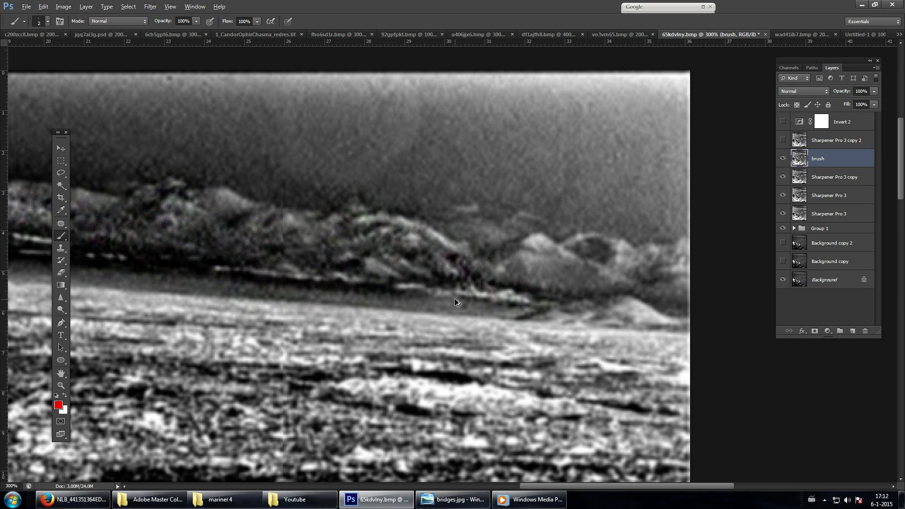
{"action": "left_click_drag", "start_coordinate": [617, 484], "coordinate": [575, 477]}
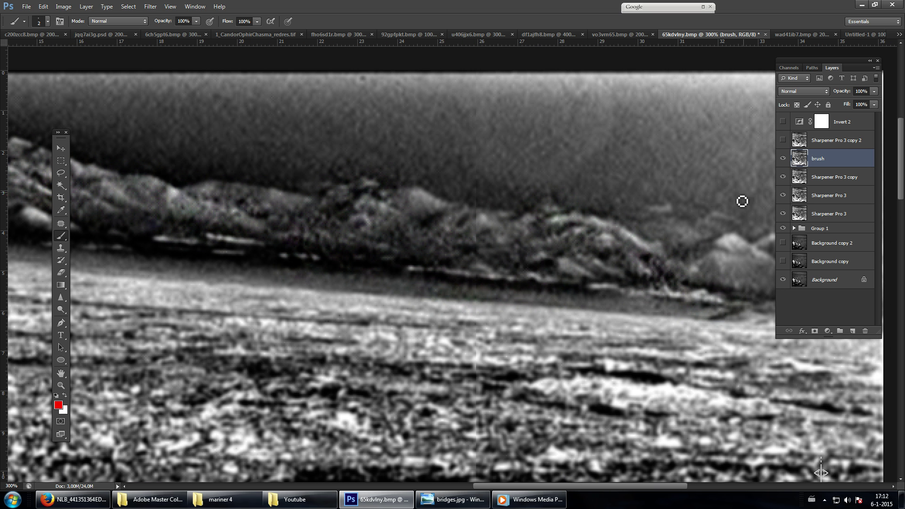
{"action": "left_click", "coordinate": [782, 160]}
{"action": "left_click_drag", "start_coordinate": [783, 160], "coordinate": [786, 175]}
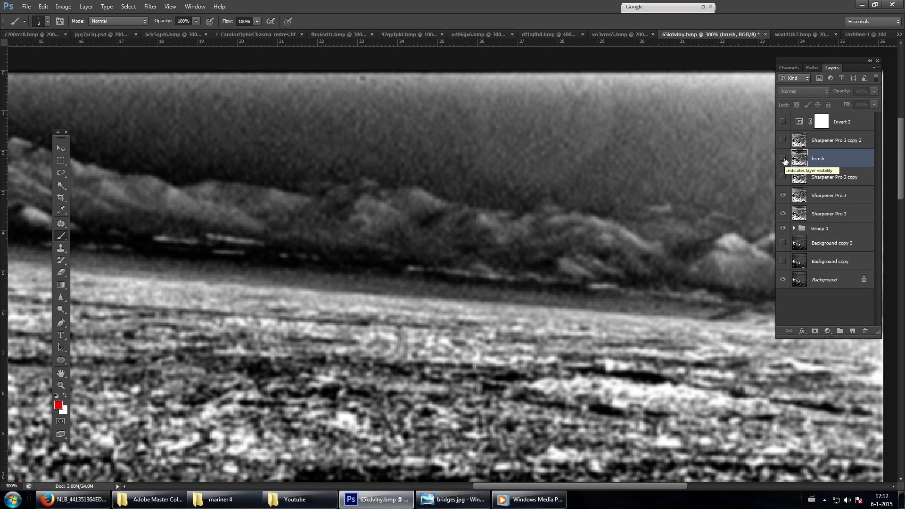
{"action": "left_click", "coordinate": [783, 159]}
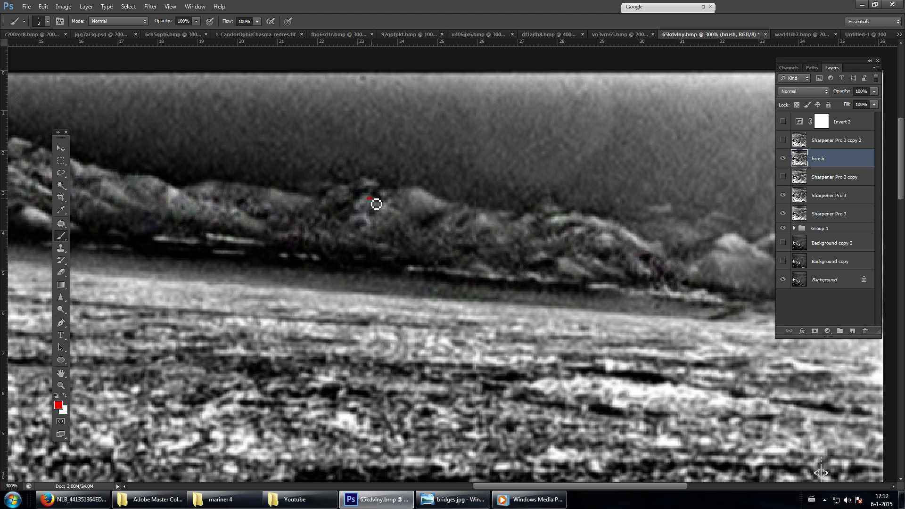
{"action": "mouse_move", "coordinate": [379, 206]}
{"action": "left_mouse_down"}
{"action": "mouse_move", "coordinate": [465, 259]}
{"action": "mouse_move", "coordinate": [343, 261]}
{"action": "left_mouse_up"}
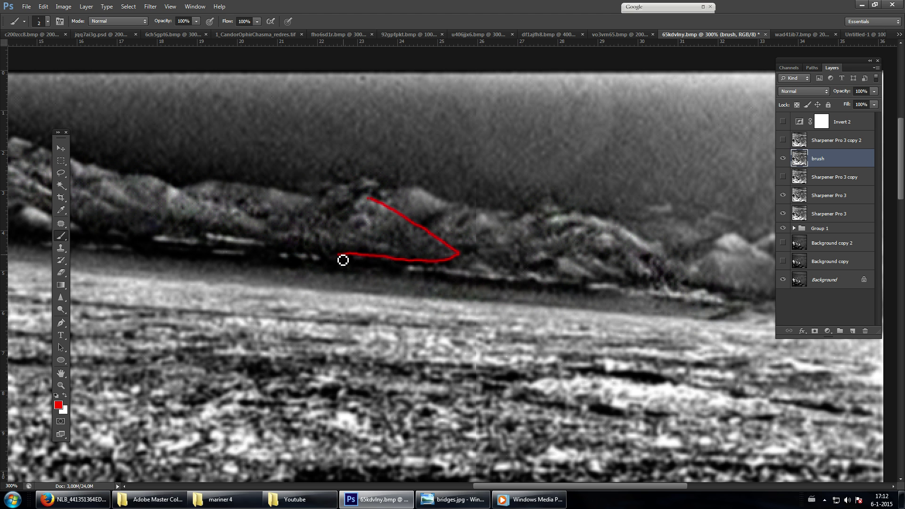
{"action": "key", "text": "ctrl+z"}
{"action": "key", "text": "ctrl+z"}
{"action": "key", "text": "ctrl+alt+z"}
{"action": "key", "text": "ctrl+alt+z"}
{"action": "left_click_drag", "start_coordinate": [329, 246], "coordinate": [354, 217]}
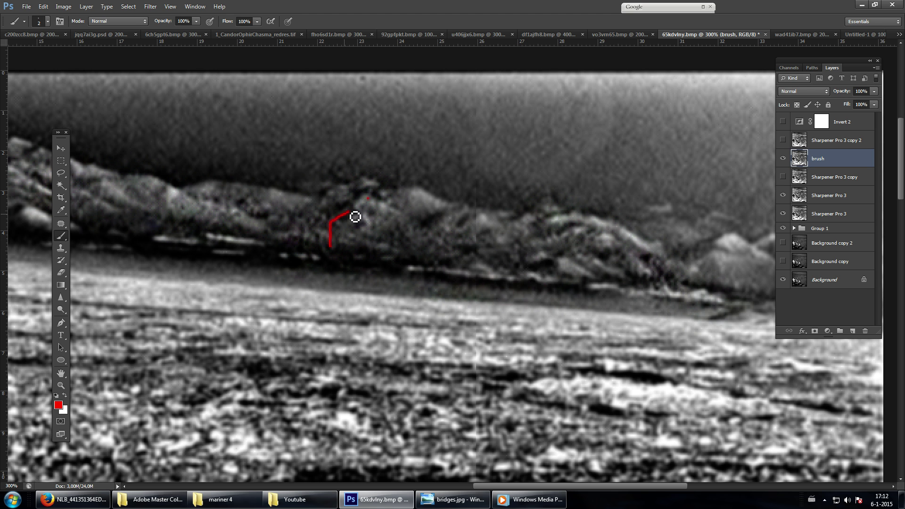
{"action": "key", "text": "ctrl+z"}
{"action": "key", "text": "ctrl+z"}
{"action": "key", "text": "ctrl+z"}
{"action": "left_click_drag", "start_coordinate": [297, 239], "coordinate": [332, 211]}
{"action": "key", "text": "ctrl+z"}
{"action": "mouse_move", "coordinate": [501, 487]}
{"action": "left_mouse_down"}
{"action": "mouse_move", "coordinate": [413, 473]}
{"action": "mouse_move", "coordinate": [532, 467]}
{"action": "left_mouse_up"}
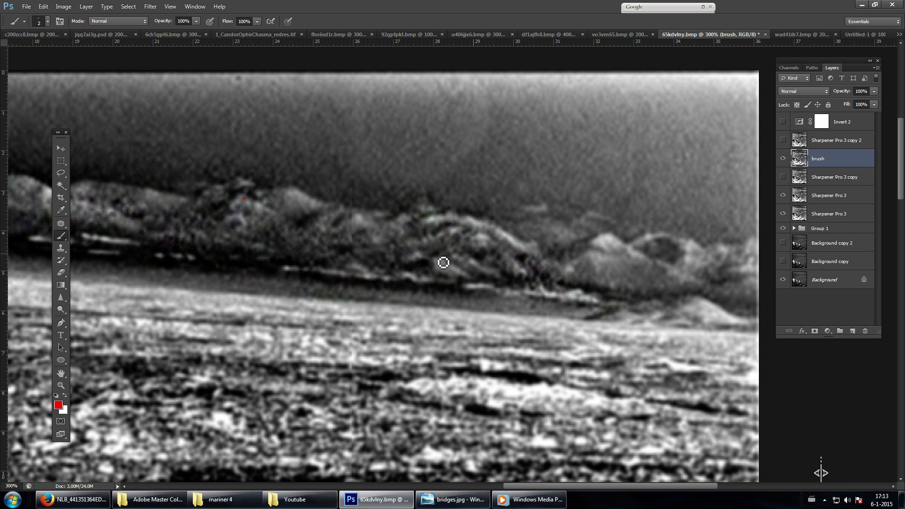
{"action": "left_click", "coordinate": [62, 298]}
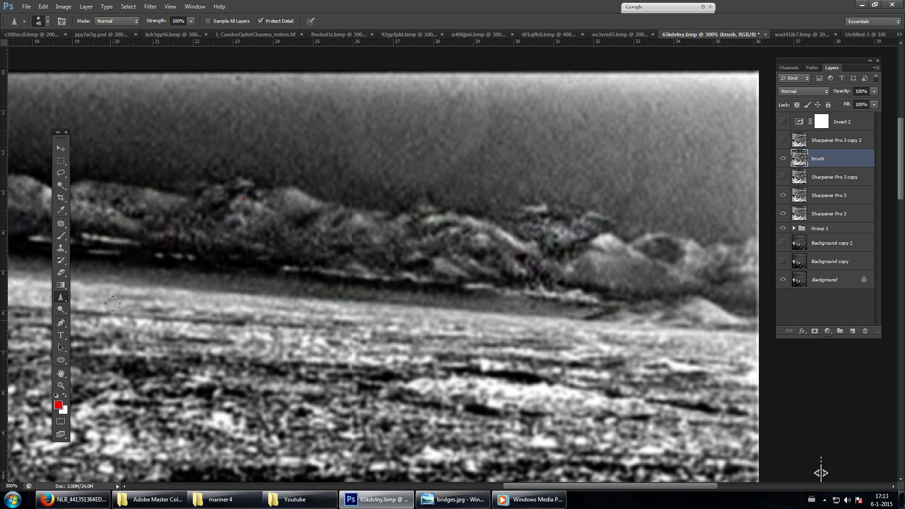
{"action": "left_click", "coordinate": [65, 240]}
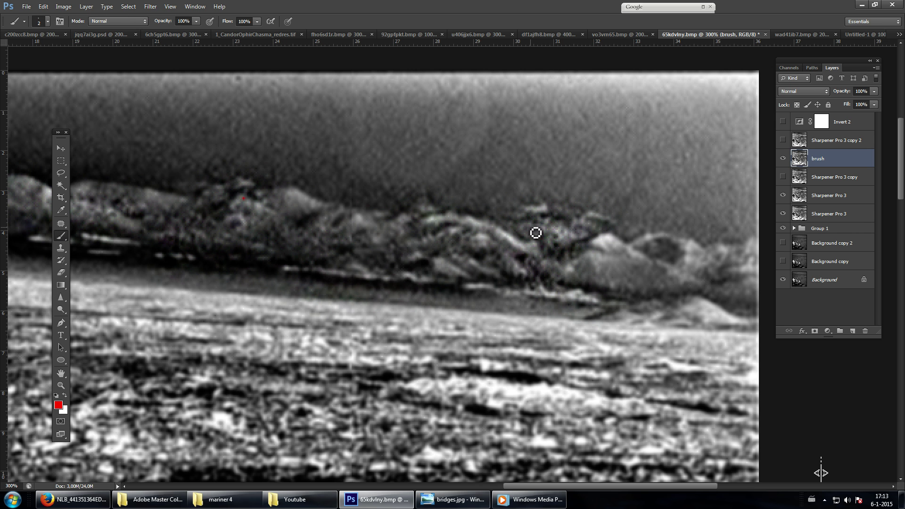
{"action": "left_click_drag", "start_coordinate": [611, 222], "coordinate": [587, 227]}
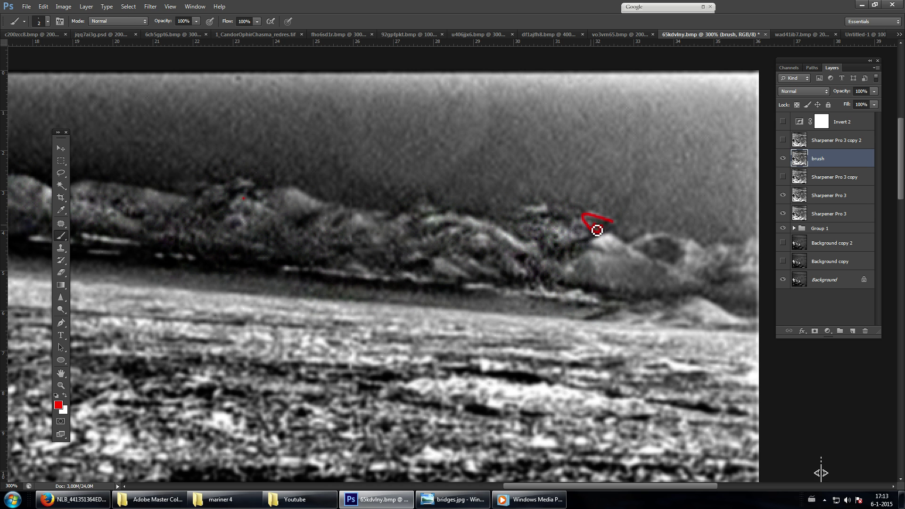
{"action": "left_click_drag", "start_coordinate": [595, 231], "coordinate": [594, 226]}
{"action": "left_click", "coordinate": [577, 229]}
{"action": "left_click", "coordinate": [577, 245]}
{"action": "mouse_move", "coordinate": [573, 252]}
{"action": "left_mouse_down"}
{"action": "mouse_move", "coordinate": [563, 248]}
{"action": "mouse_move", "coordinate": [573, 242]}
{"action": "left_mouse_up"}
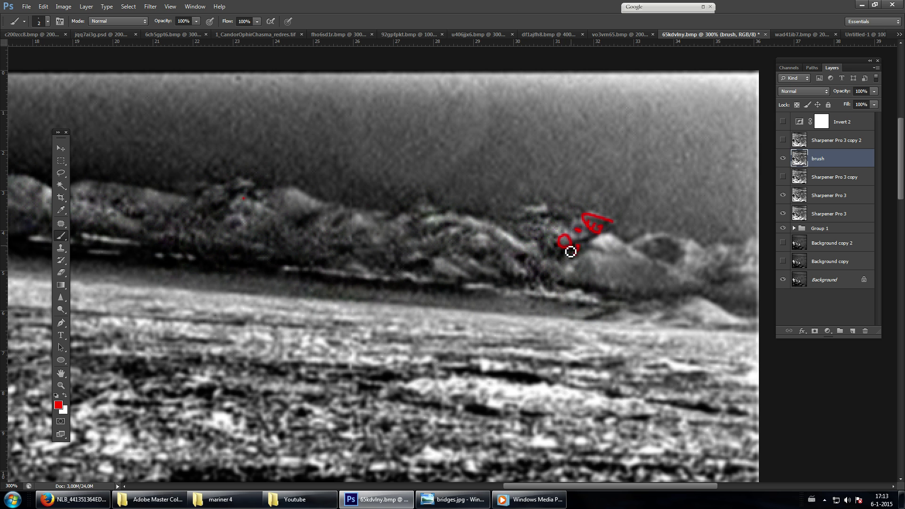
{"action": "key", "text": "ctrl+z"}
{"action": "mouse_move", "coordinate": [578, 247]}
{"action": "left_mouse_down"}
{"action": "mouse_move", "coordinate": [586, 247]}
{"action": "mouse_move", "coordinate": [552, 242]}
{"action": "mouse_move", "coordinate": [556, 251]}
{"action": "mouse_move", "coordinate": [566, 228]}
{"action": "left_mouse_up"}
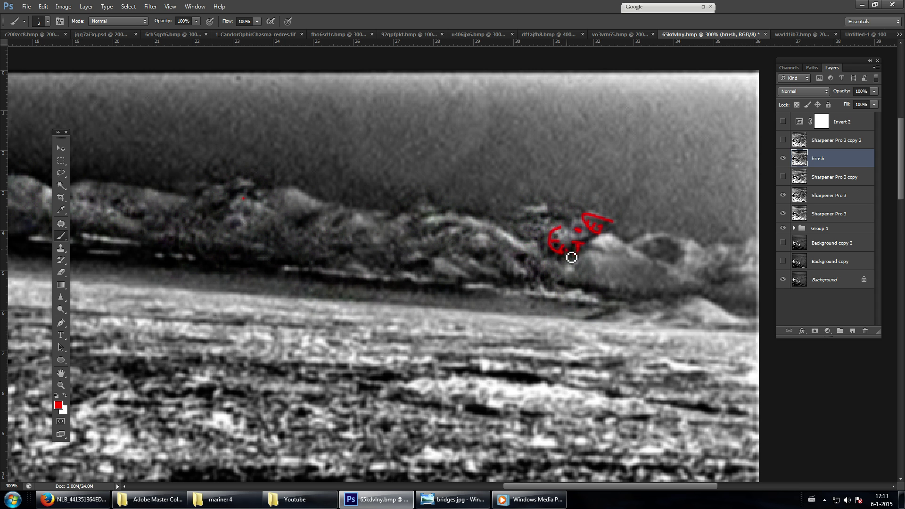
{"action": "mouse_move", "coordinate": [571, 271]}
{"action": "left_mouse_down"}
{"action": "mouse_move", "coordinate": [566, 247]}
{"action": "mouse_move", "coordinate": [556, 265]}
{"action": "left_mouse_up"}
{"action": "key", "text": "s"}
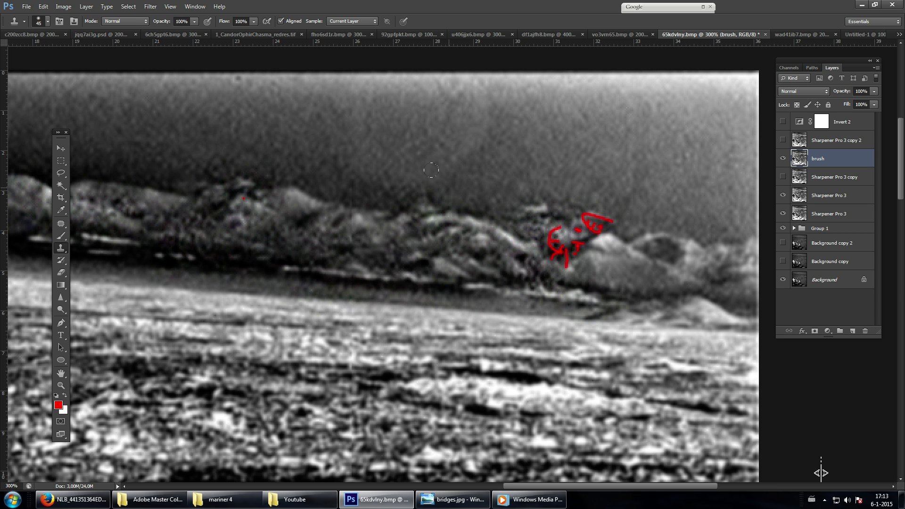
{"action": "key", "text": "ctrl+alt+z"}
{"action": "key", "text": "ctrl+alt+z"}
{"action": "key", "text": "ctrl+alt+z"}
{"action": "key", "text": "ctrl+alt+z"}
{"action": "key", "text": "ctrl+alt+z"}
{"action": "key", "text": "ctrl+alt+z"}
{"action": "key", "text": "ctrl+alt+z"}
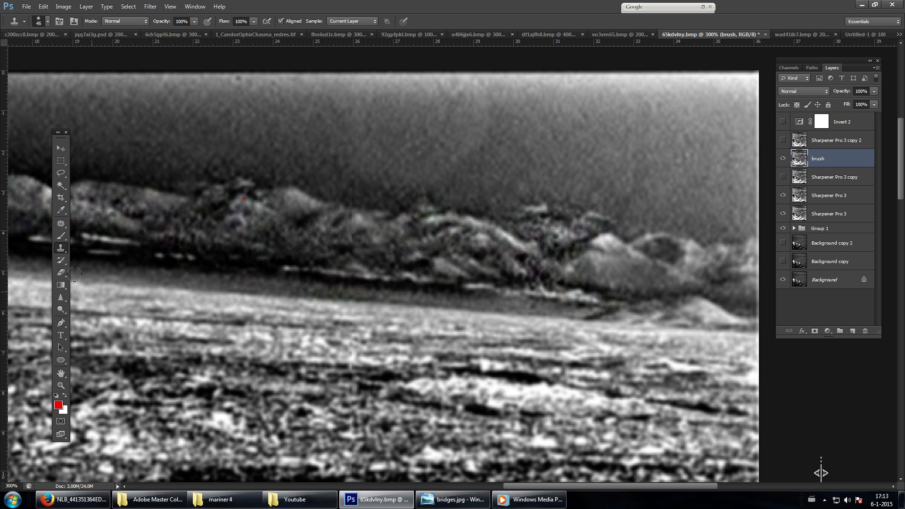
Sharpen the right-hand rocks and ridge with the Sharpen tool at brush size 25.
{"action": "left_click", "coordinate": [783, 141]}
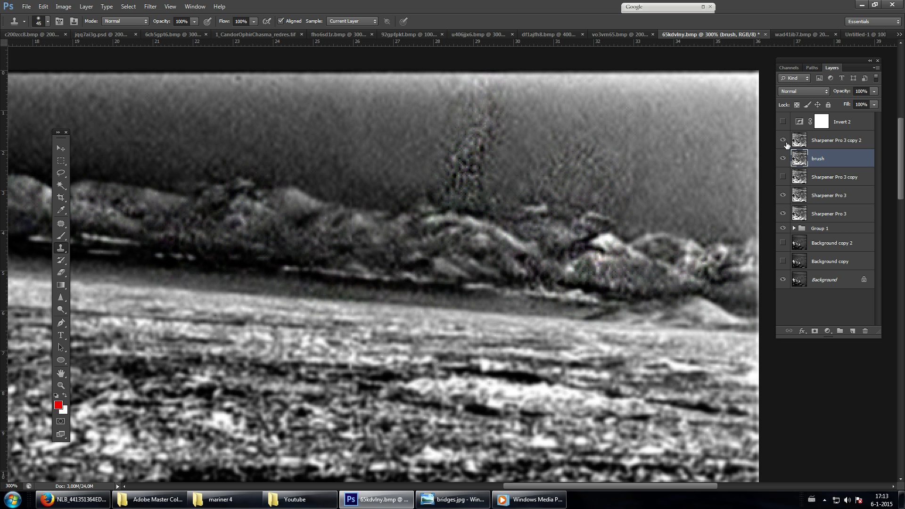
{"action": "left_click", "coordinate": [783, 141]}
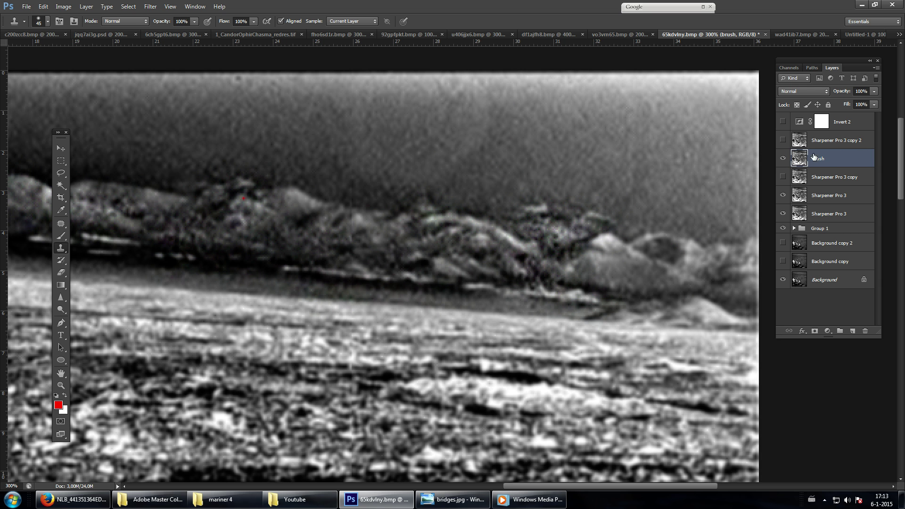
{"action": "left_click", "coordinate": [61, 297]}
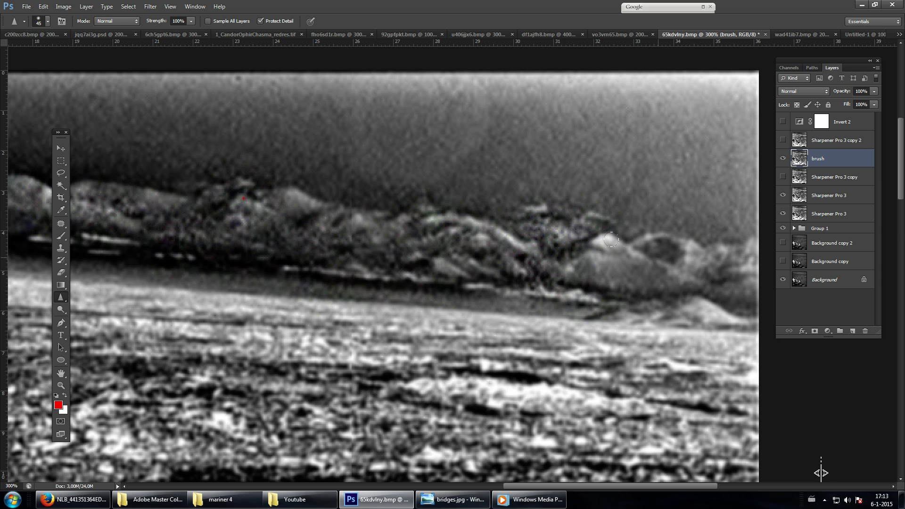
{"action": "key", "text": "bracketleft"}
{"action": "key", "text": "bracketleft"}
{"action": "key", "text": "bracketleft"}
{"action": "left_click_drag", "start_coordinate": [652, 244], "coordinate": [661, 248]}
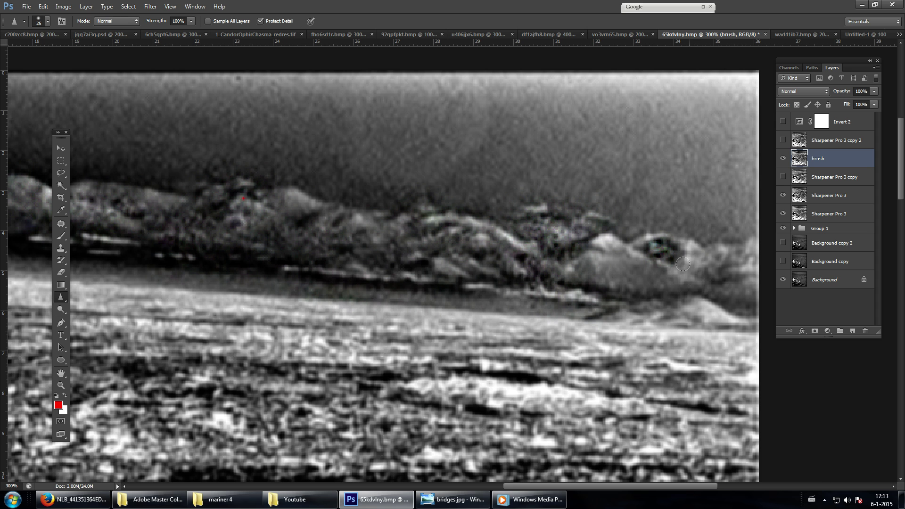
{"action": "left_click_drag", "start_coordinate": [701, 255], "coordinate": [671, 278]}
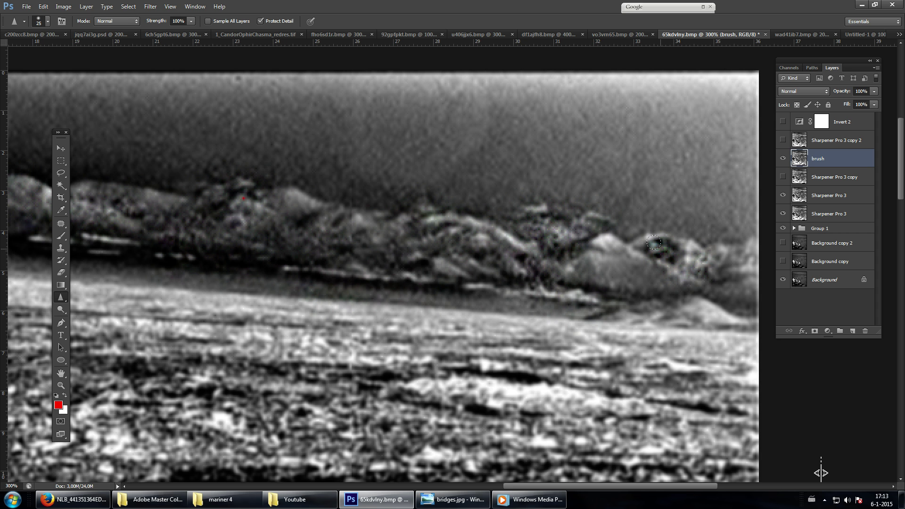
{"action": "left_click_drag", "start_coordinate": [578, 261], "coordinate": [600, 285]}
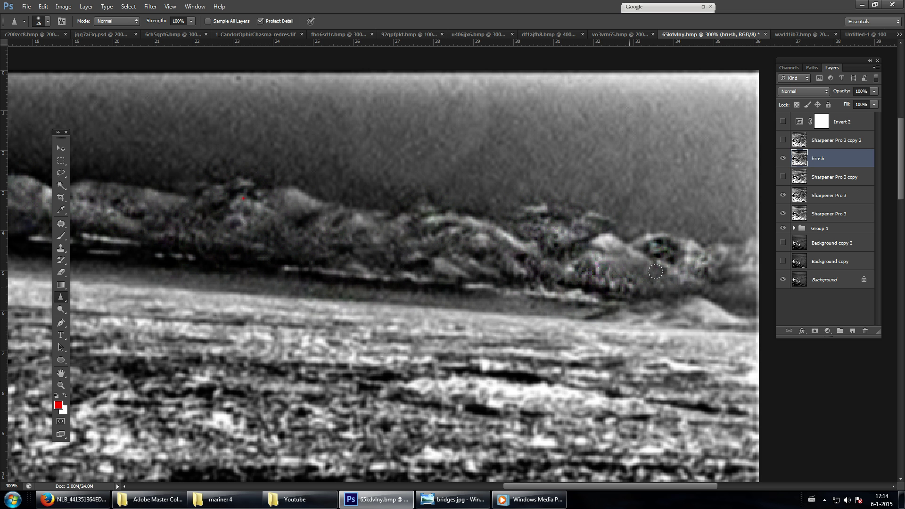
Show Sharpener Pro 3 copy 2 and duplicate it as Sharpener Pro 3 copy 3.
{"action": "left_click", "coordinate": [783, 140]}
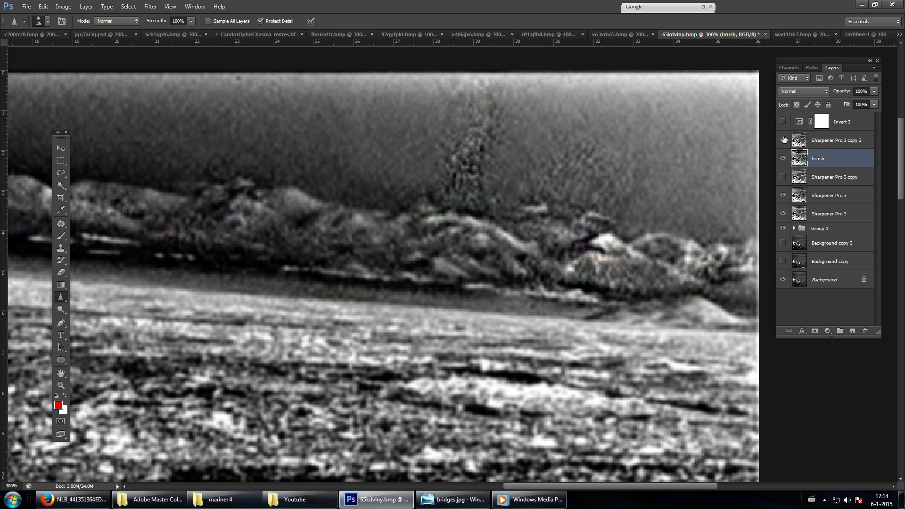
{"action": "right_click", "coordinate": [813, 141]}
{"action": "left_click", "coordinate": [819, 174]}
{"action": "key", "text": "Return"}
{"action": "key", "text": "b"}
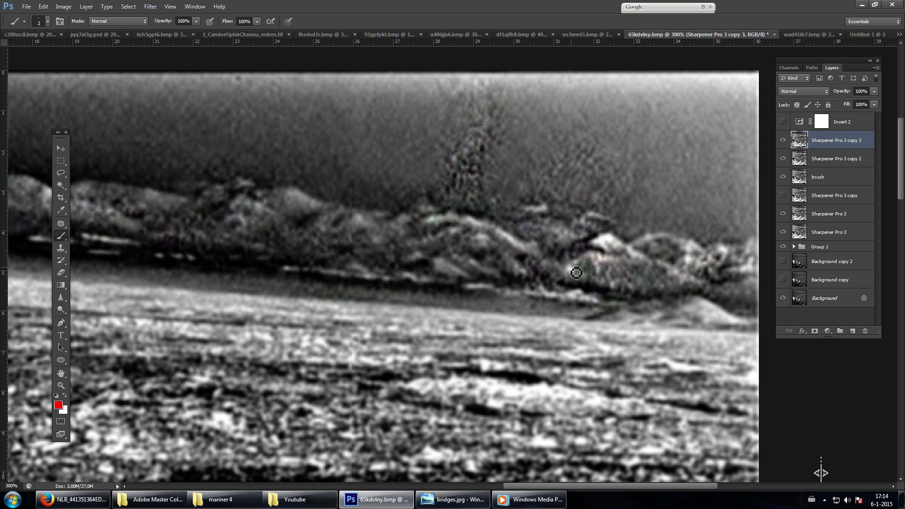
Paint a trial red V along the ridge, undo it, and bring wad41ib7.bmp forward.
{"action": "left_click_drag", "start_coordinate": [591, 254], "coordinate": [570, 267]}
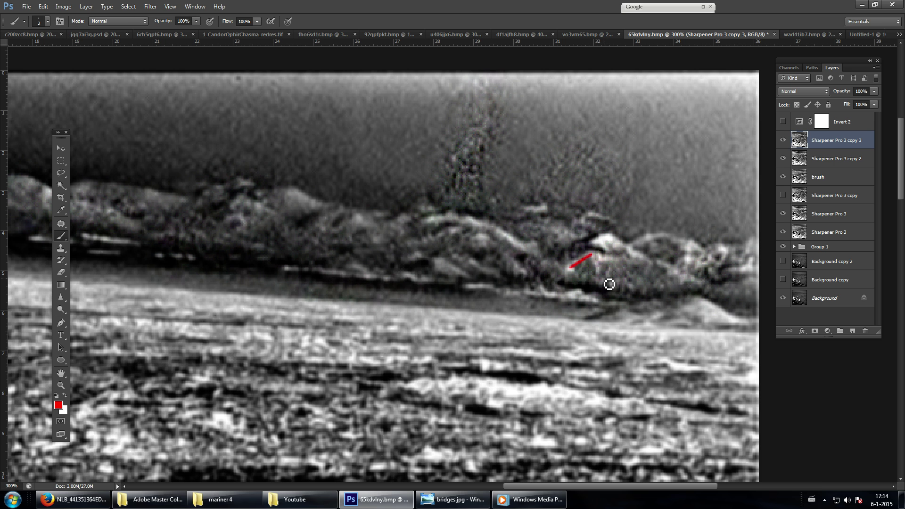
{"action": "left_click", "coordinate": [604, 277], "text": "shift"}
{"action": "key", "text": "ctrl+alt+z"}
{"action": "key", "text": "ctrl+alt+z"}
{"action": "key", "text": "ctrl+alt+z"}
{"action": "left_click", "coordinate": [804, 34]}
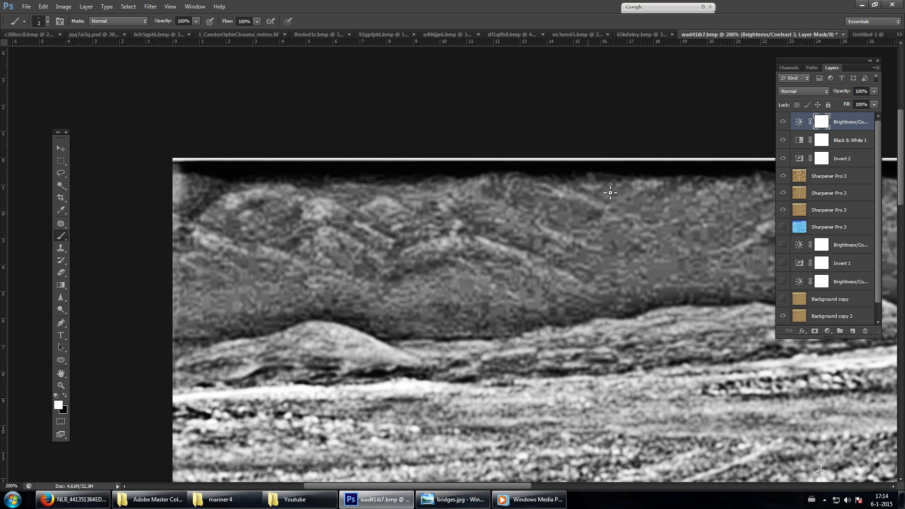
{"action": "left_click", "coordinate": [864, 35]}
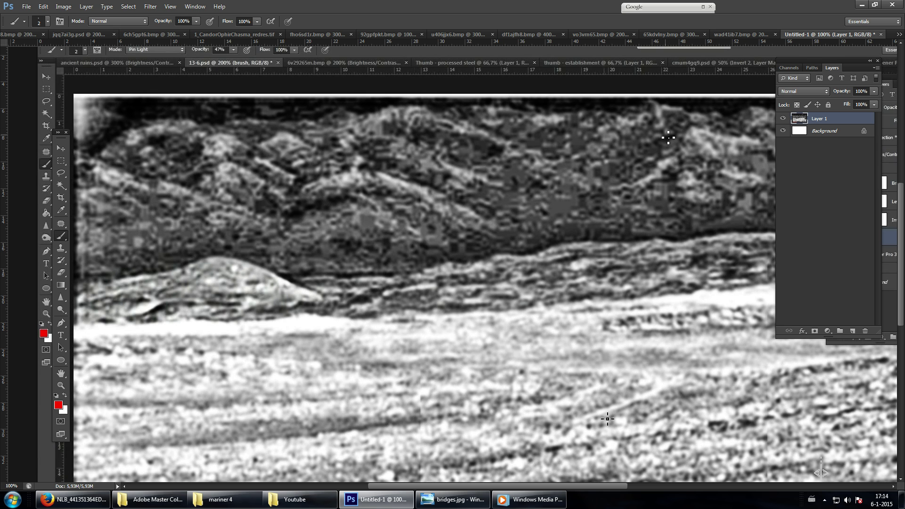
{"action": "left_click", "coordinate": [733, 35]}
{"action": "left_click", "coordinate": [633, 34]}
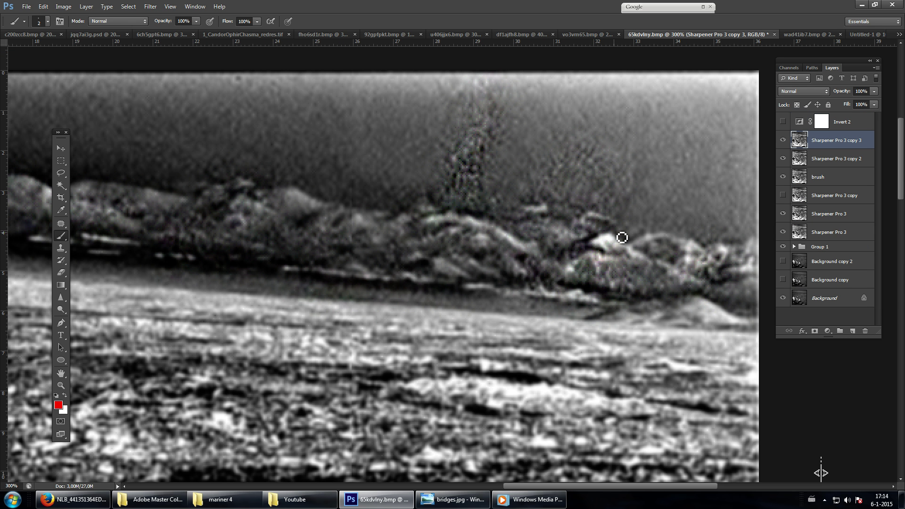
{"action": "scroll", "coordinate": [525, 203], "scroll_direction": "down", "scroll_amount": 2}
{"action": "scroll", "coordinate": [527, 207], "scroll_direction": "down", "scroll_amount": 2}
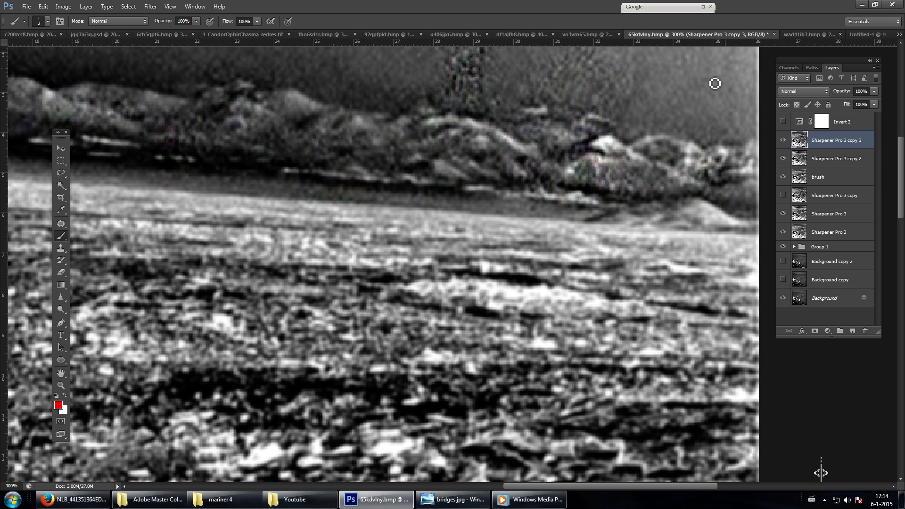
{"action": "left_click", "coordinate": [808, 32]}
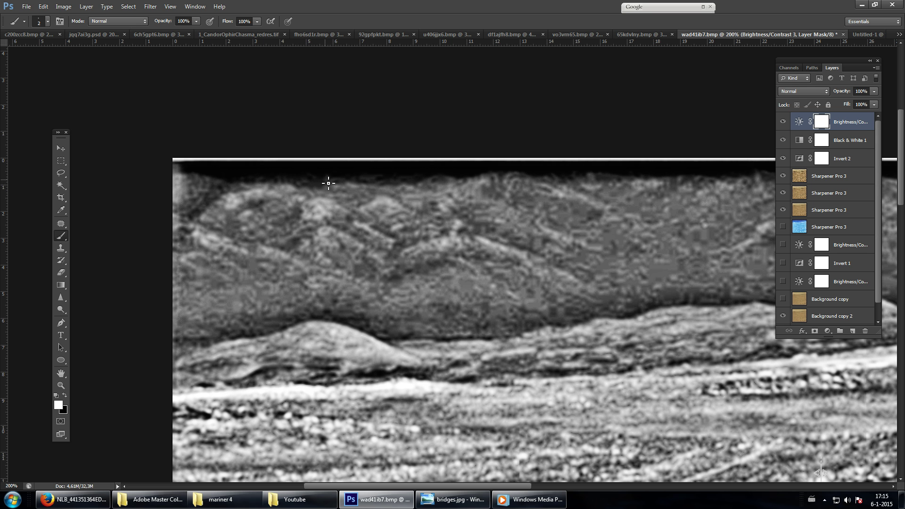
{"action": "scroll", "coordinate": [424, 197], "scroll_direction": "down", "scroll_amount": 1}
{"action": "scroll", "coordinate": [456, 204], "scroll_direction": "down", "scroll_amount": 1}
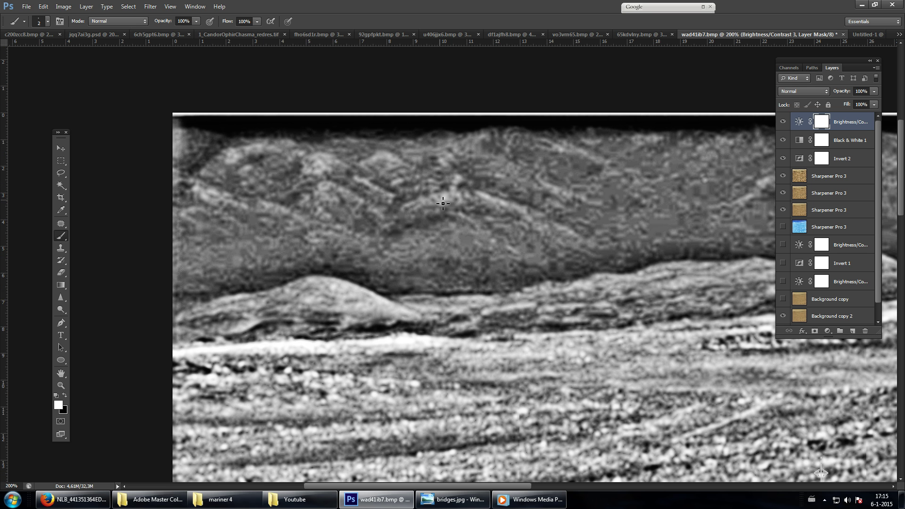
{"action": "key", "text": "ctrl+minus"}
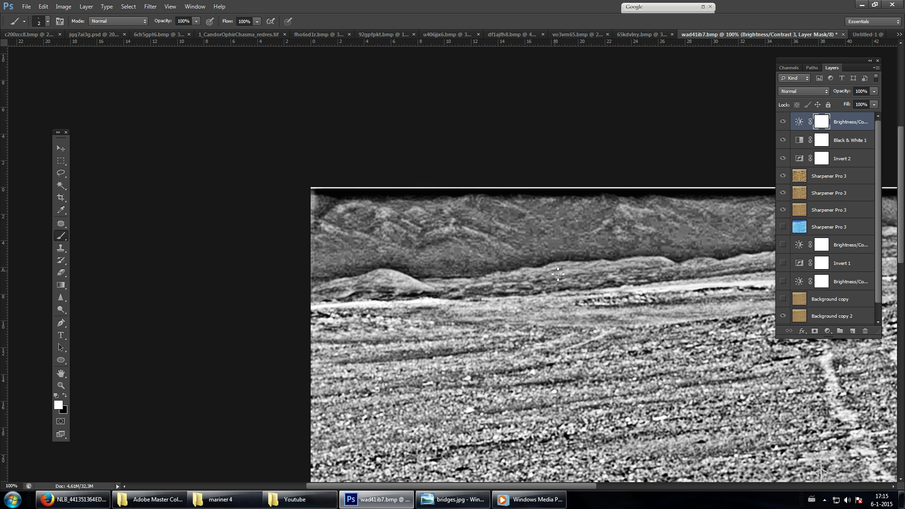
Switch to Firefox and browse the open Mars image tabs to the NASA Raw Images page.
{"action": "left_click", "coordinate": [71, 499]}
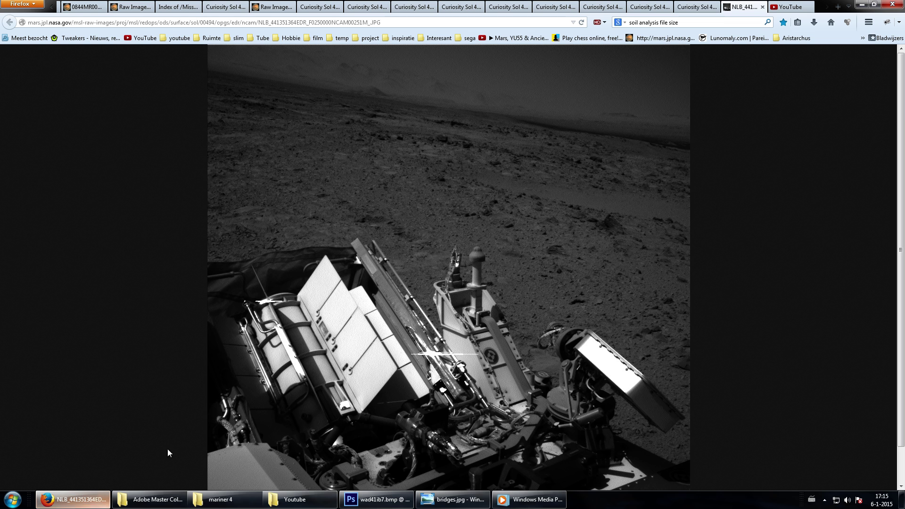
{"action": "left_click", "coordinate": [695, 6]}
{"action": "left_click", "coordinate": [649, 6]}
{"action": "left_click", "coordinate": [602, 6]}
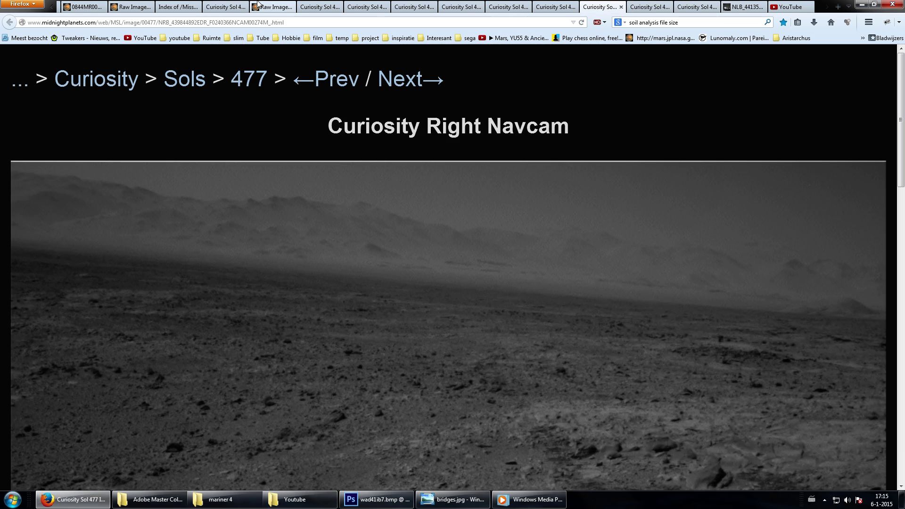
{"action": "left_click", "coordinate": [272, 7]}
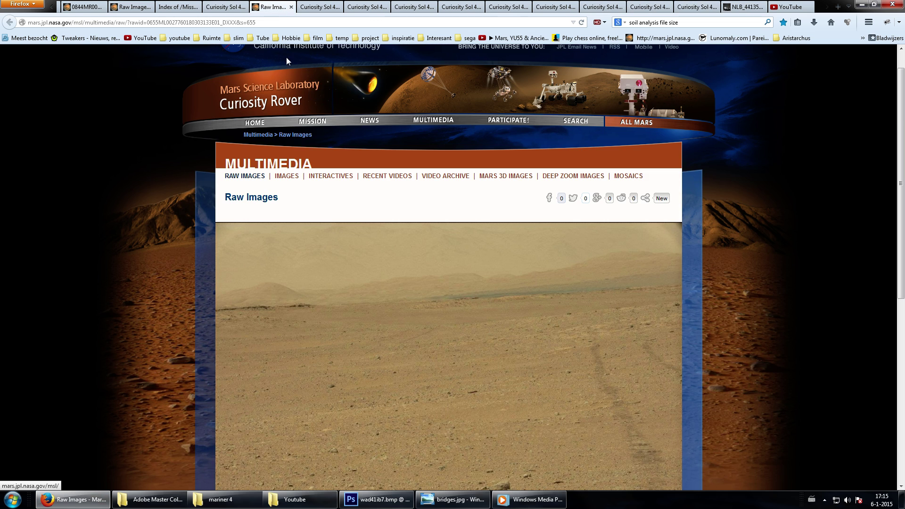
{"action": "left_click", "coordinate": [260, 22]}
{"action": "left_click", "coordinate": [261, 23]}
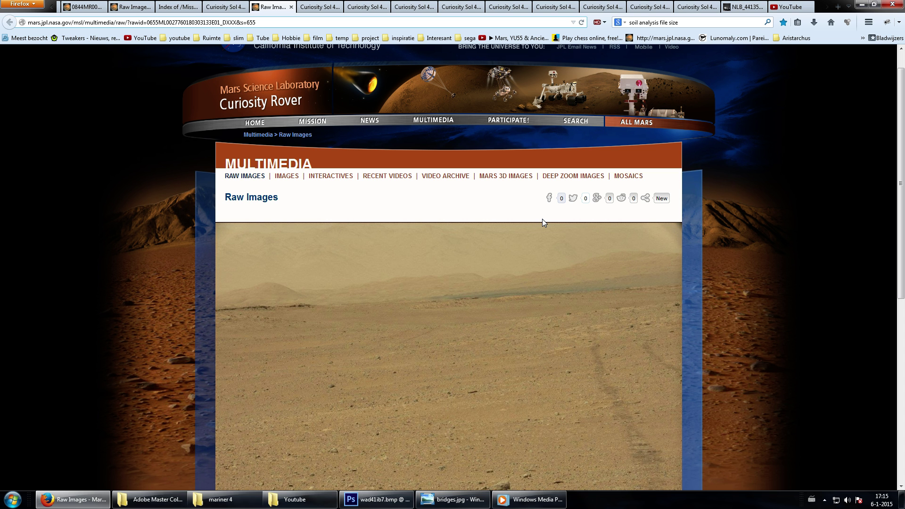
Compare the Curiosity Sol 410 Navcam page with the colour image on the Raw Images page.
{"action": "left_click", "coordinate": [318, 6]}
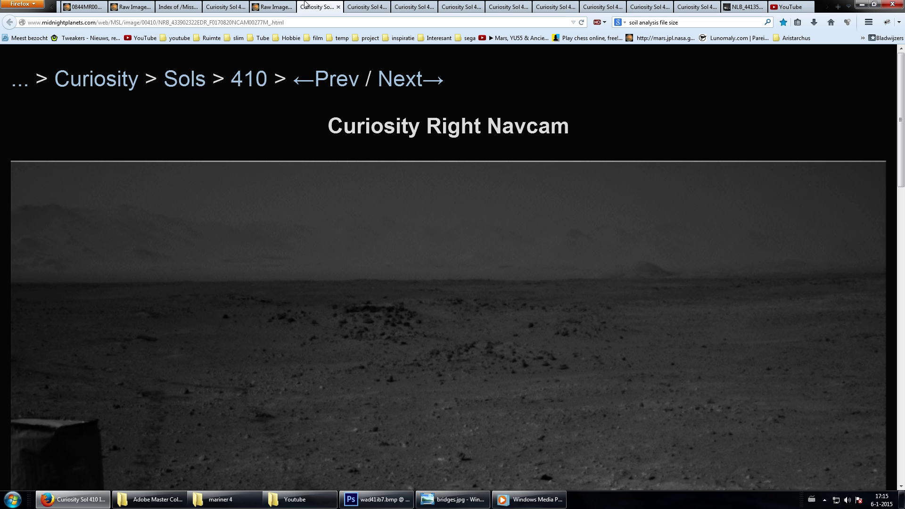
{"action": "left_click", "coordinate": [266, 9]}
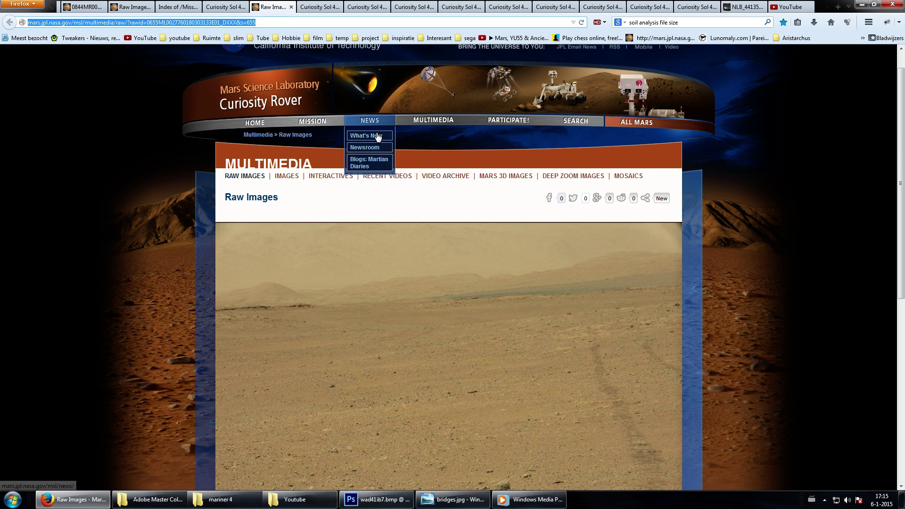
{"action": "scroll", "coordinate": [466, 311], "scroll_direction": "down", "scroll_amount": 2}
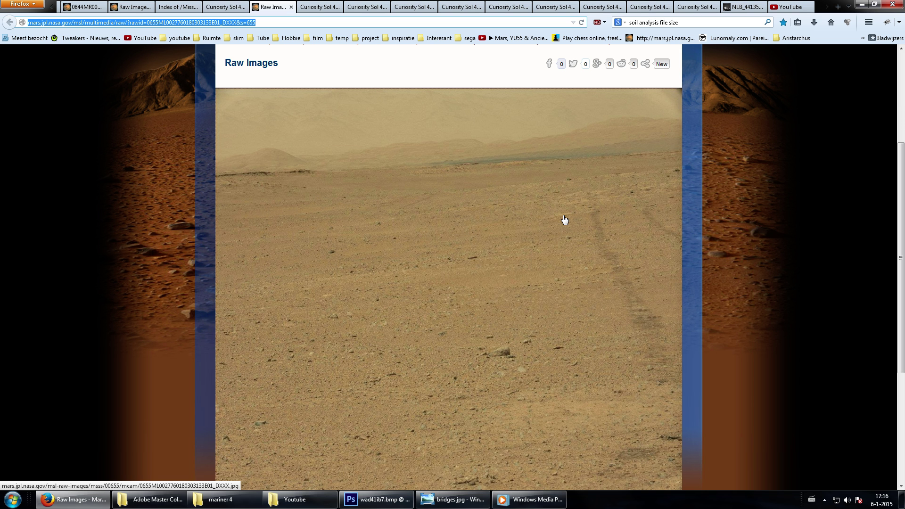
{"action": "left_click", "coordinate": [313, 7]}
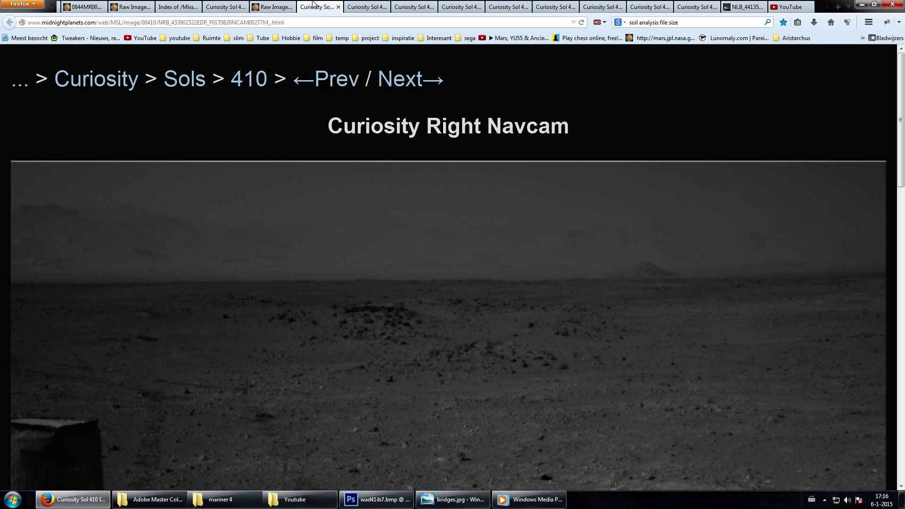
{"action": "left_click", "coordinate": [274, 8]}
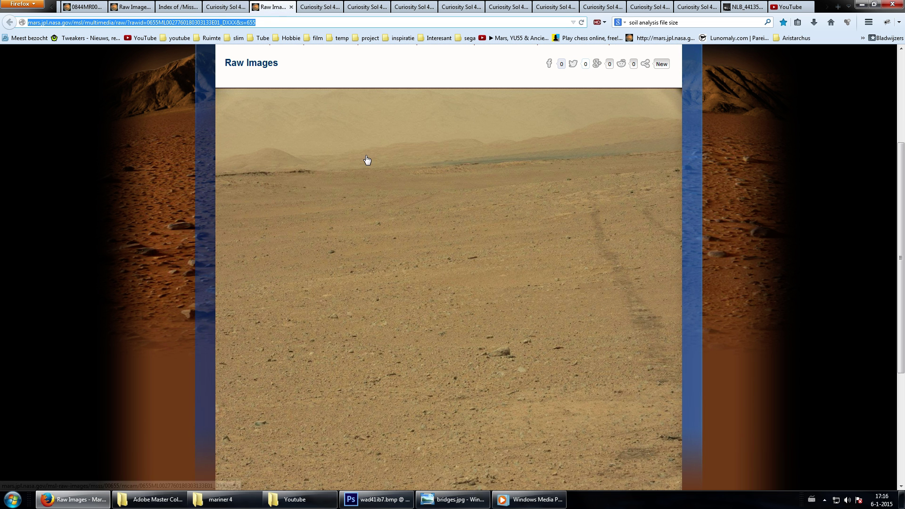